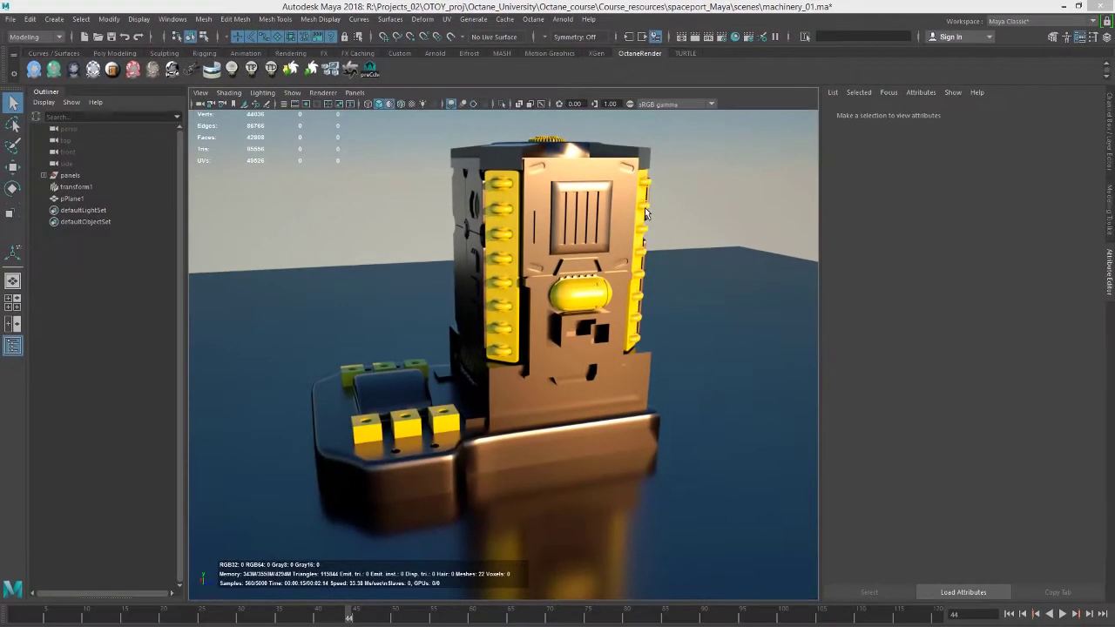
Switch the viewport renderer from Octane to Viewport 2.0 for plain grey shading.
mouse_move(656, 207)
left_mouse_down("alt")
mouse_move(515, 235)
mouse_move(662, 226)
left_mouse_up("alt")
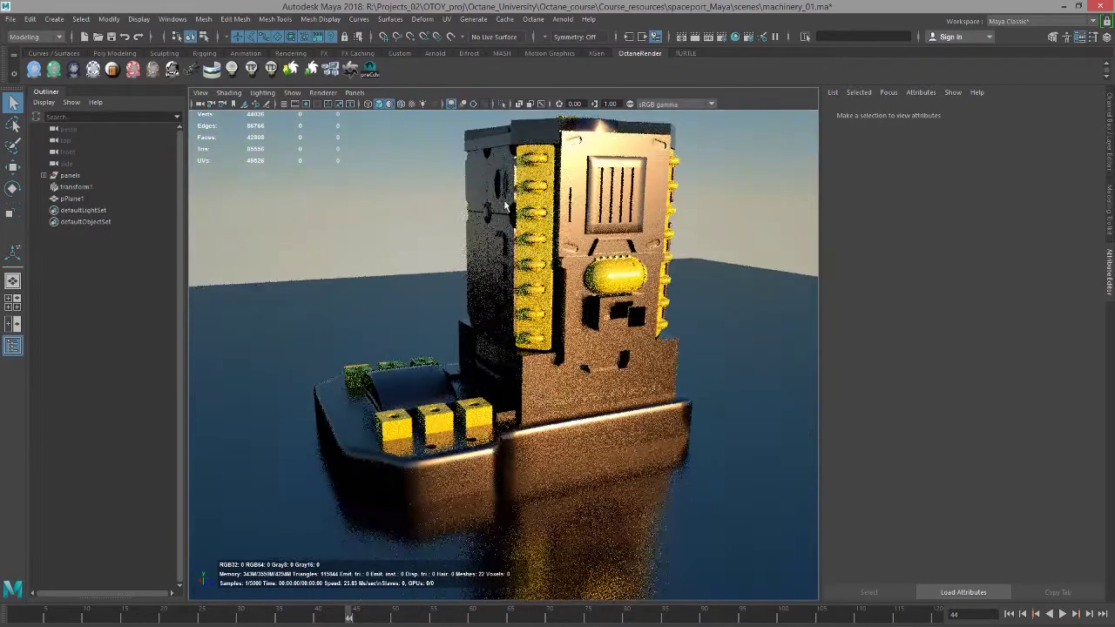
left_click(332, 94)
left_click(338, 115)
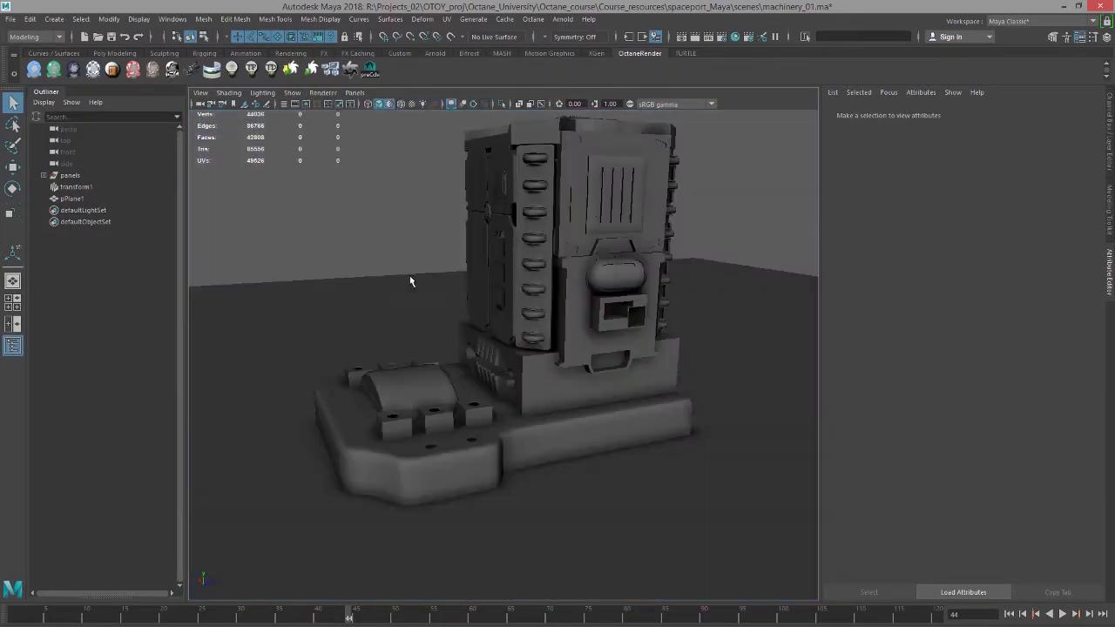
mouse_move(410, 279)
left_mouse_down("alt")
mouse_move(500, 266)
mouse_move(531, 361)
mouse_move(553, 325)
left_mouse_up("alt")
Frame panel_0033 and cycle its smooth preview through modes 3, 2 and 1.
left_click(538, 358)
key("f")
right_click_drag(554, 325, 511, 291, "alt")
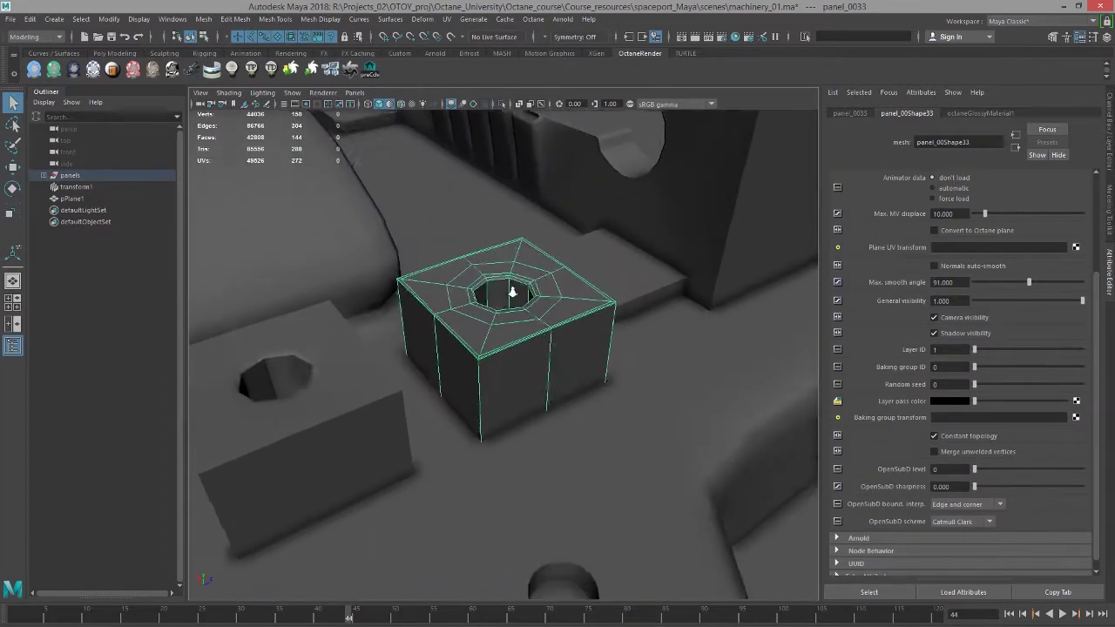
left_click_drag(511, 291, 565, 299, "alt")
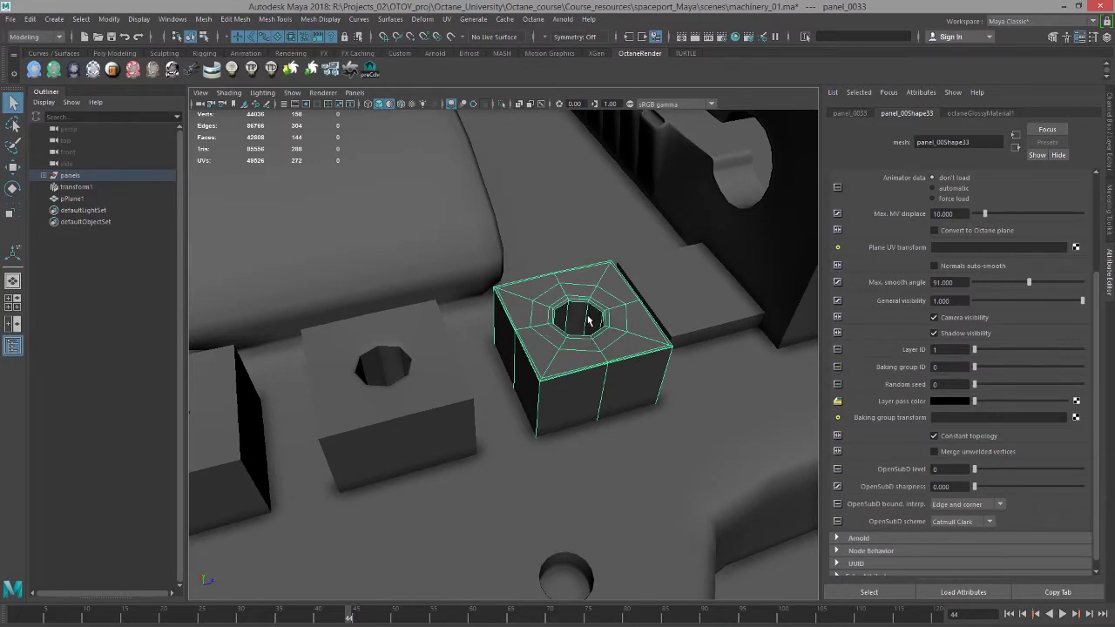
key("3")
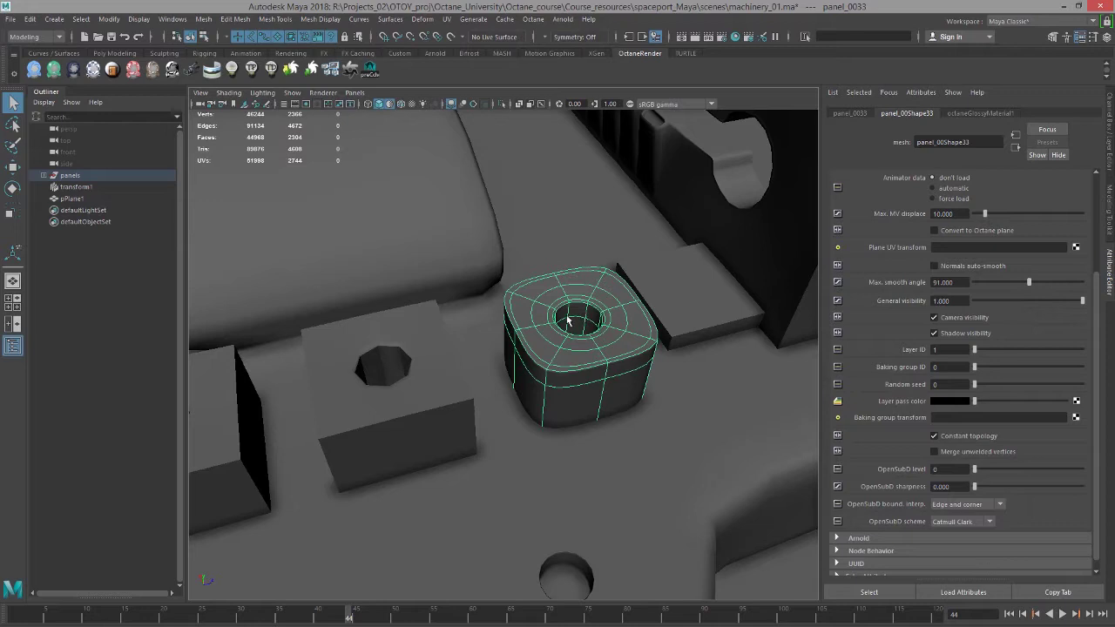
key("2")
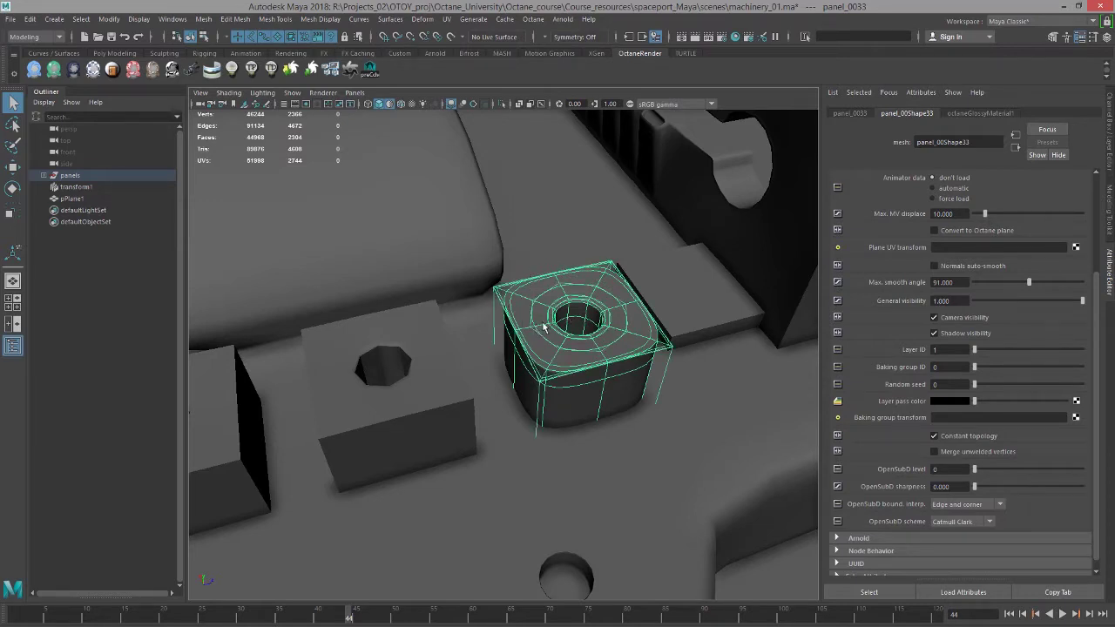
key("1")
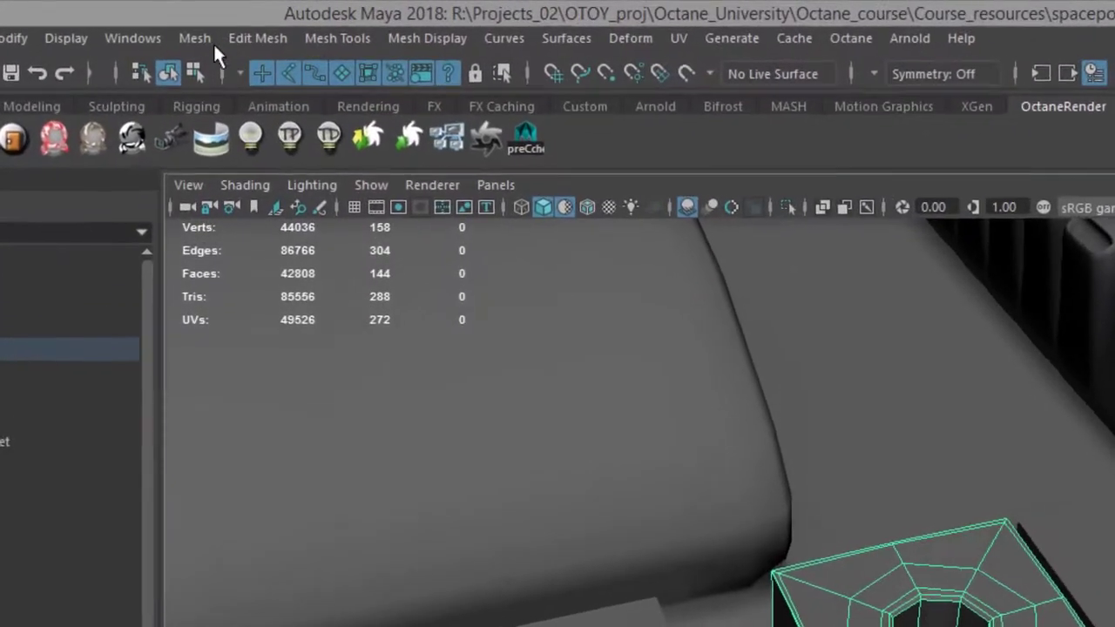
Apply Mesh > Smooth to the holed box, trying divisions 2, 3, then 0.
left_click(194, 38)
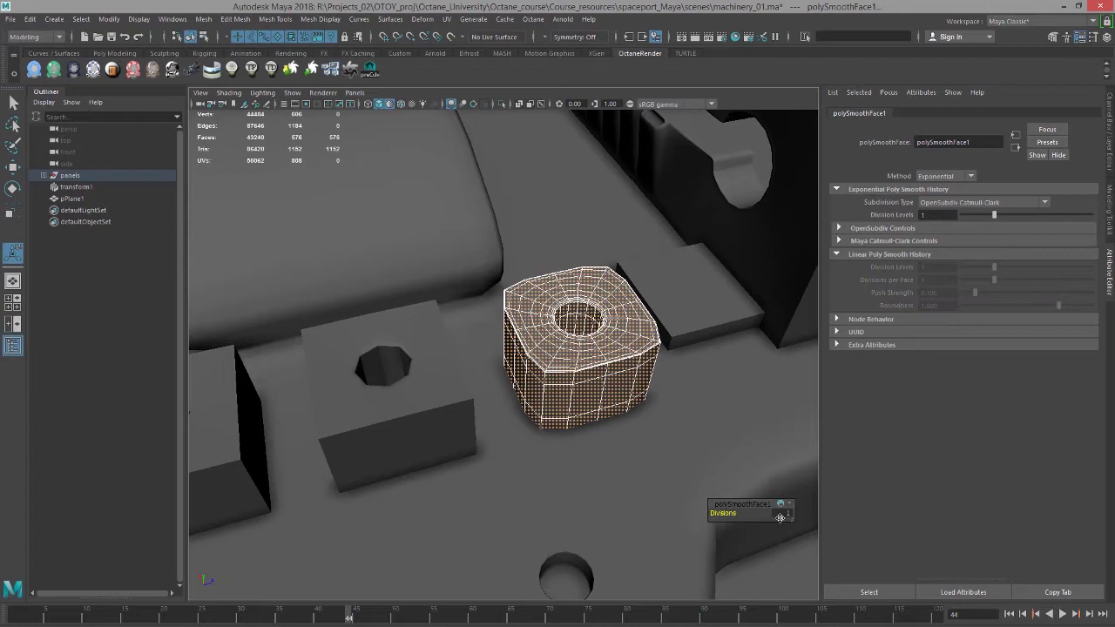
left_click(786, 515)
type("2")
key("Return")
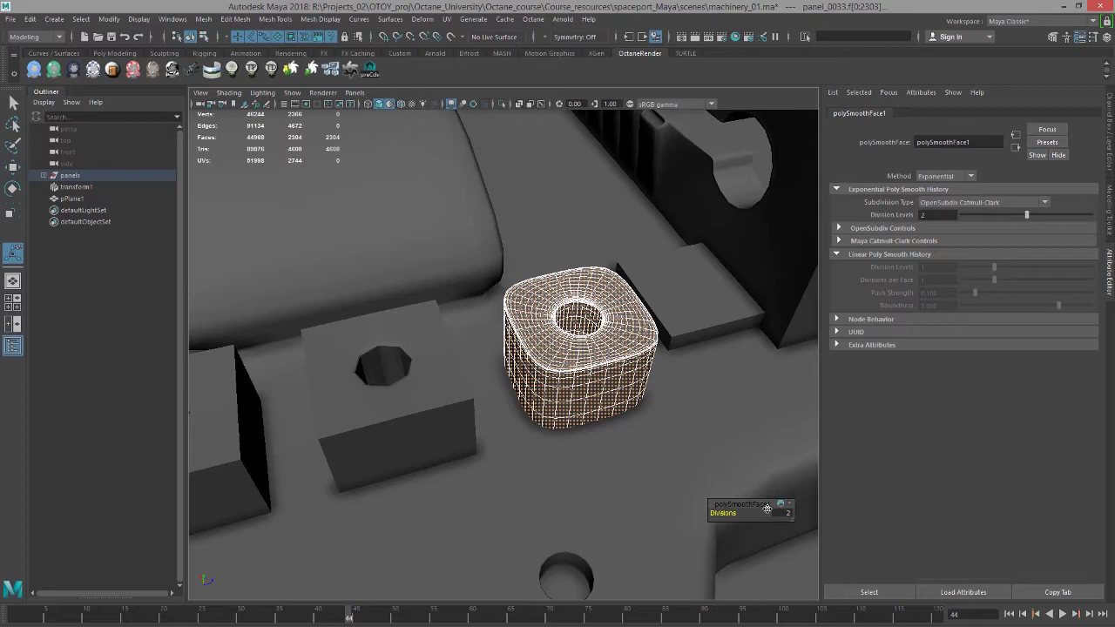
left_click(766, 509)
key("Return")
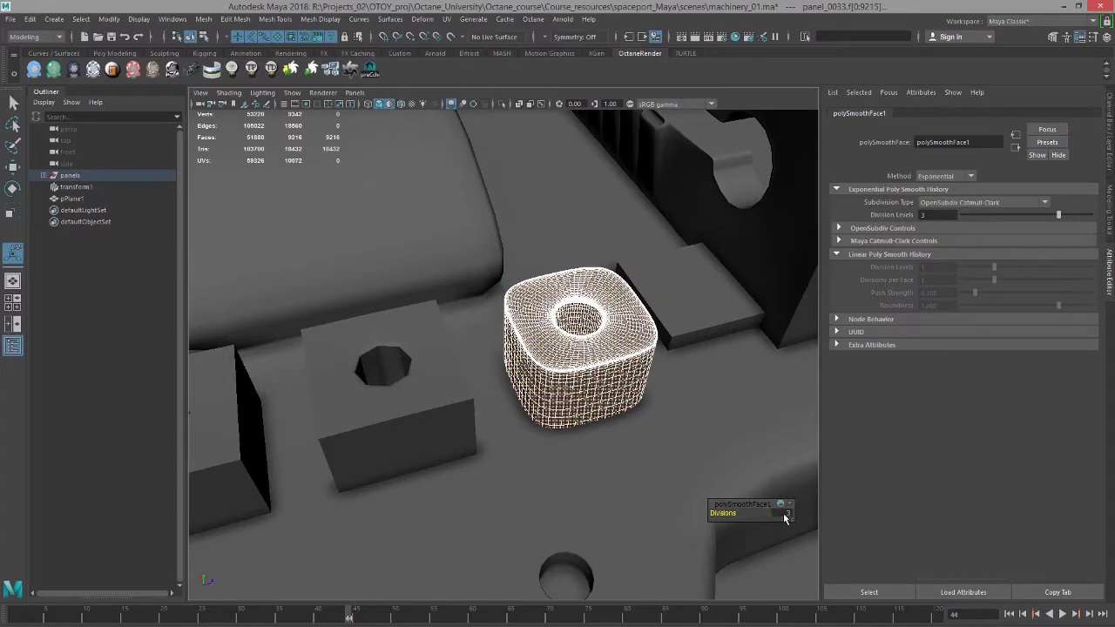
left_click(780, 513)
type("0")
key("Return")
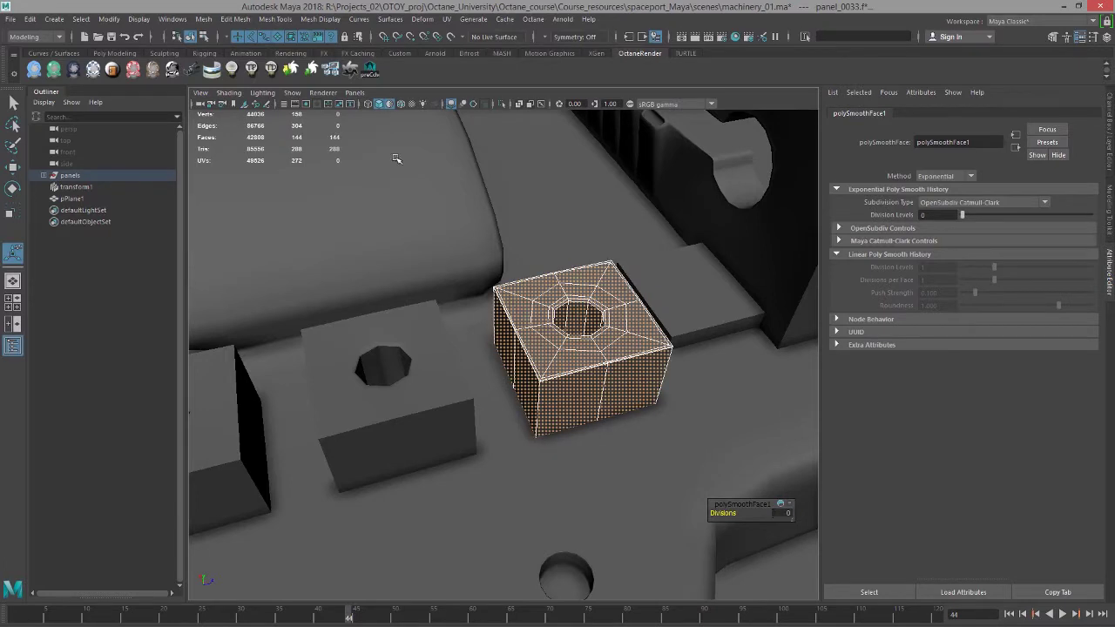
Delete the box's non-deformer history to remove the polySmoothFace1 node.
left_click(14, 102)
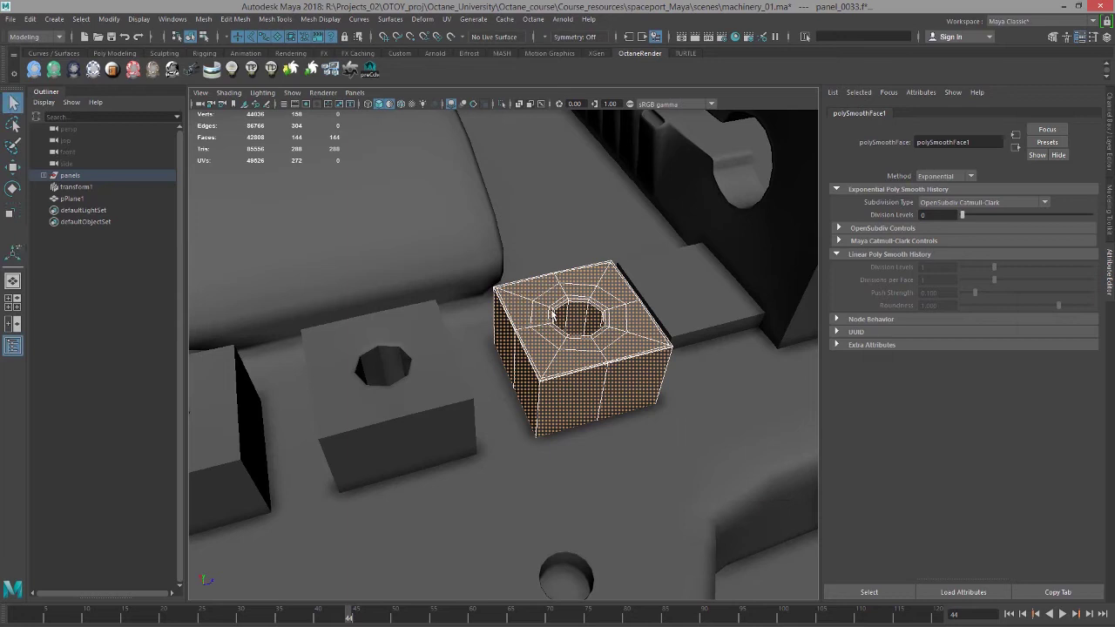
right_click_drag(563, 351, 554, 420)
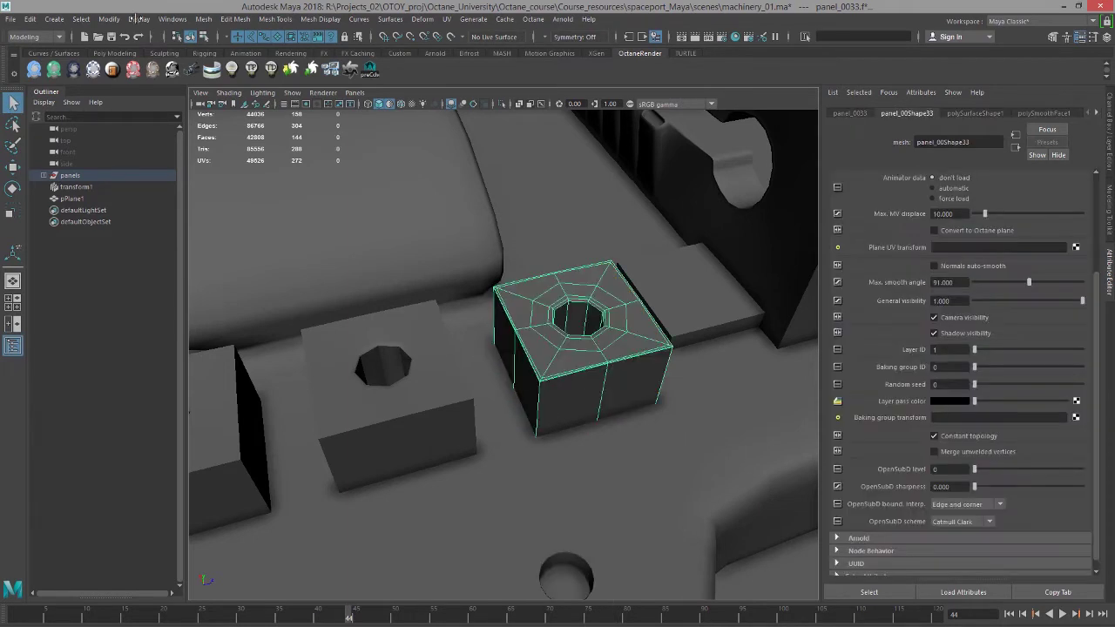
left_click(32, 20)
mouse_move(94, 157)
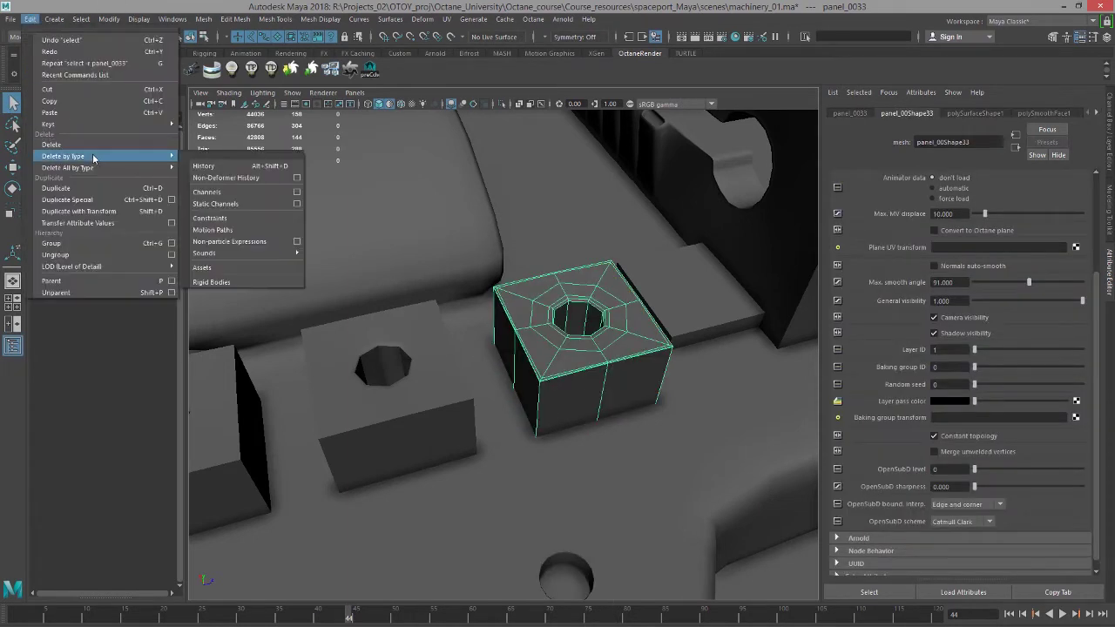
left_click(213, 177)
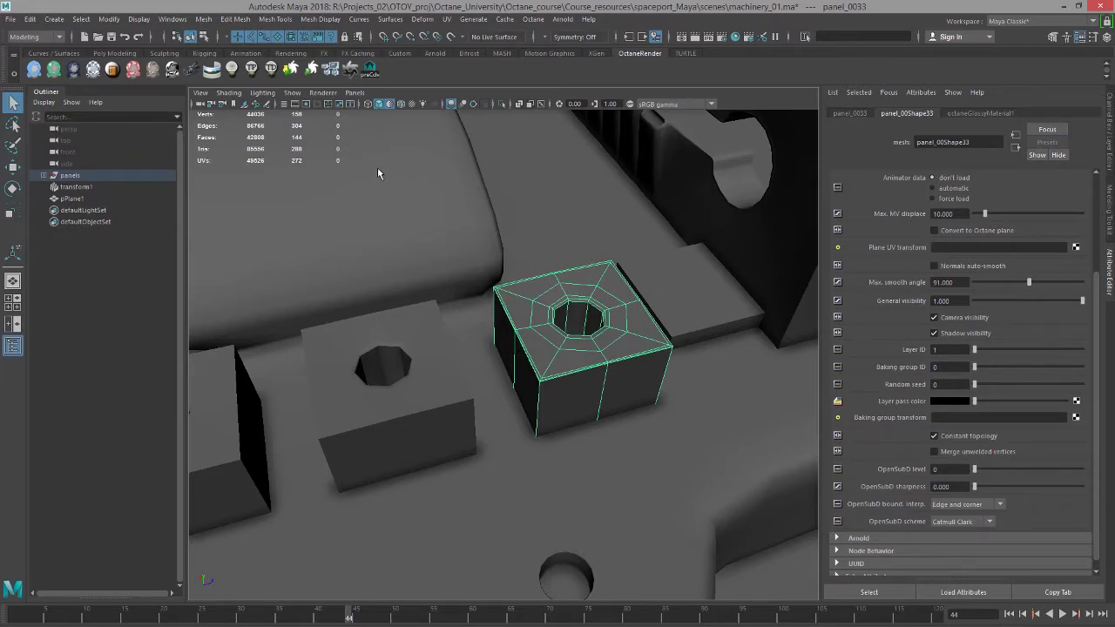
Switch the viewport back to OctaneRender and compare the left and right holed boxes.
left_click(323, 92)
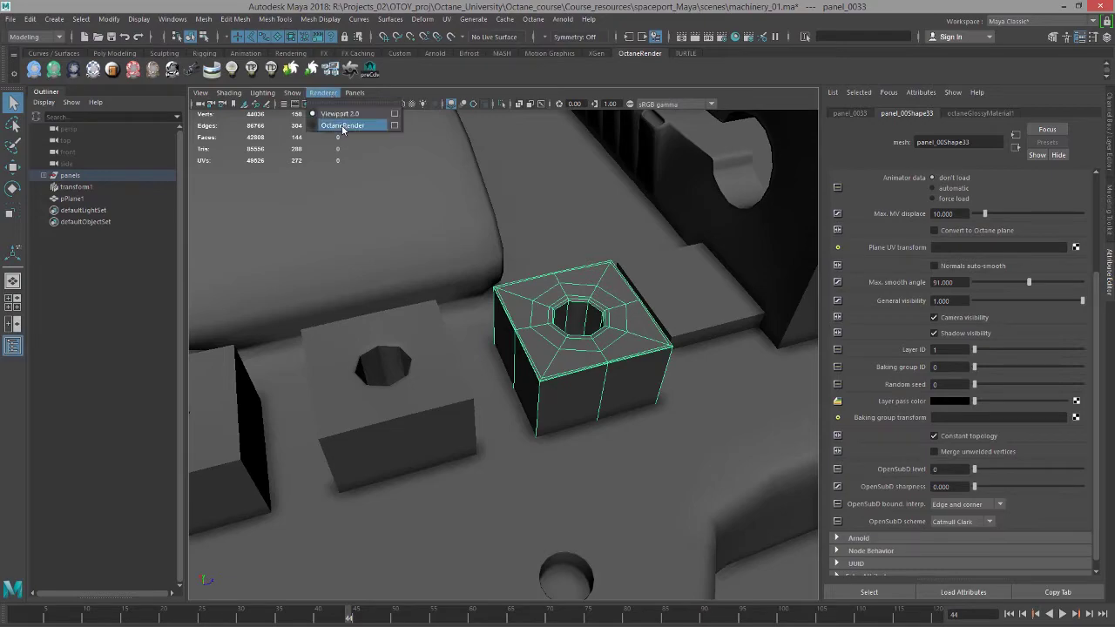
left_click(347, 126)
left_click_drag(515, 262, 589, 269, "alt")
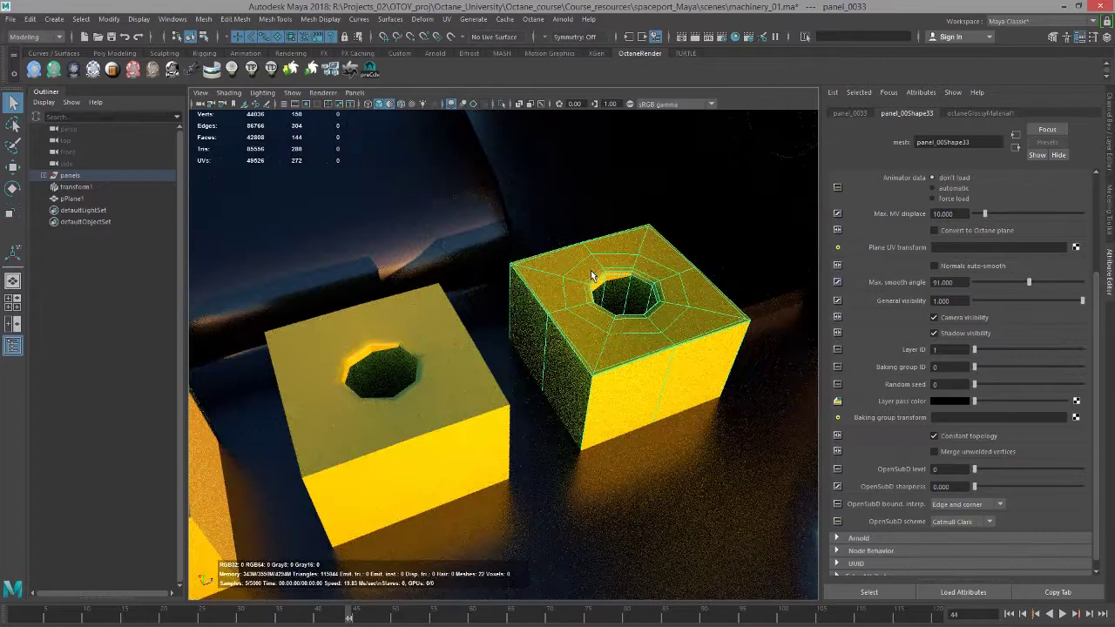
key("3")
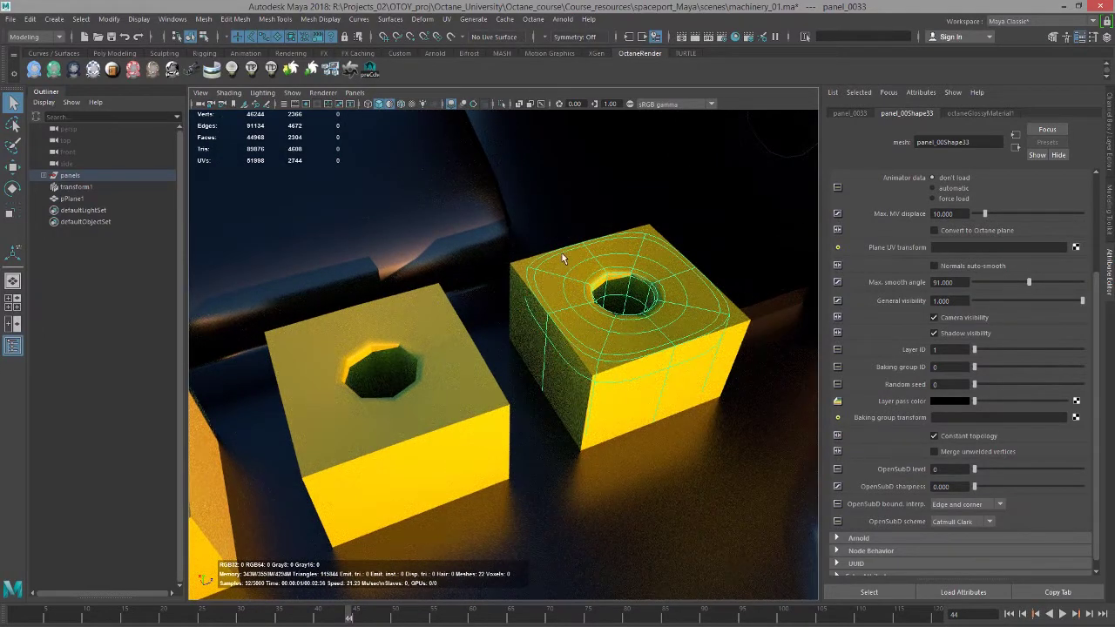
left_click(475, 394)
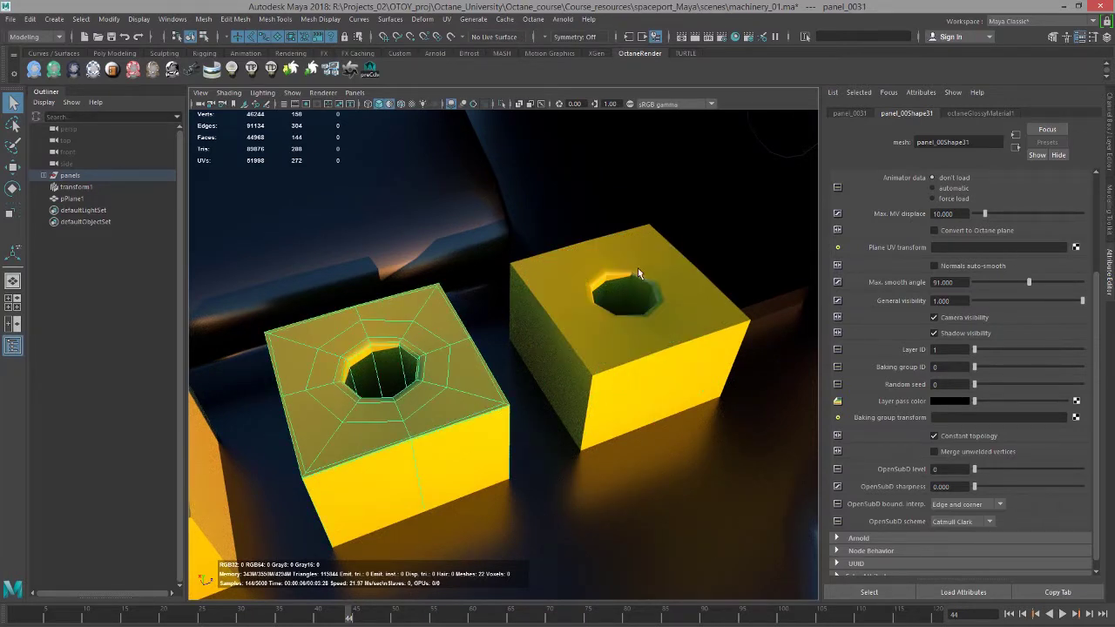
left_click(624, 340)
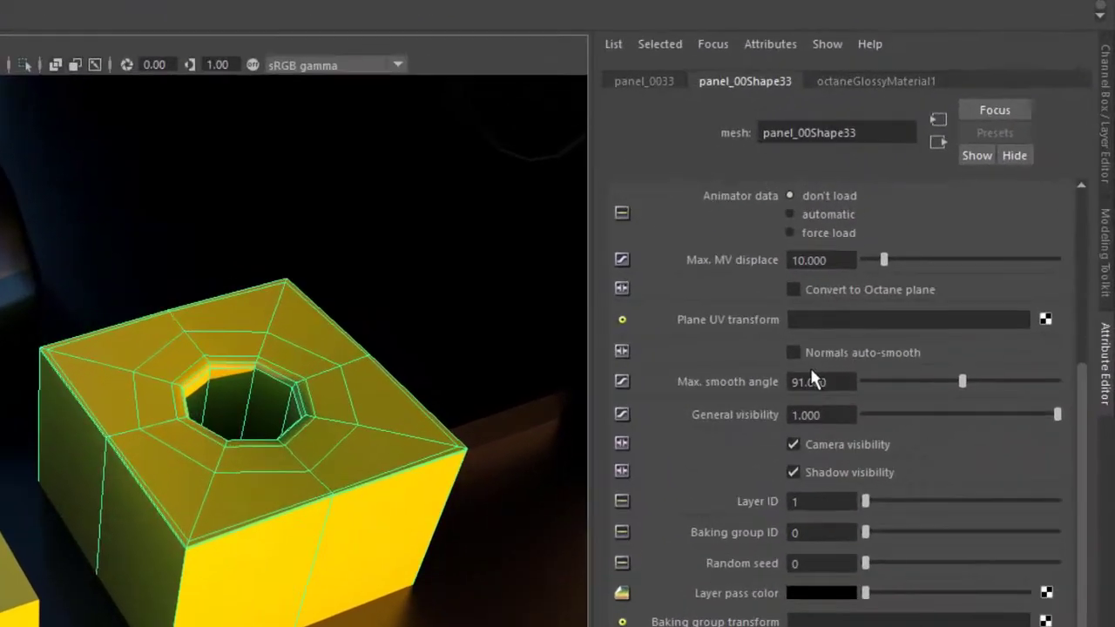
Set panel_00Shape33's Octane OpenSubD level to 1 in the Attribute Editor.
scroll(946, 275, "up", 3)
scroll(780, 407, "up", 2)
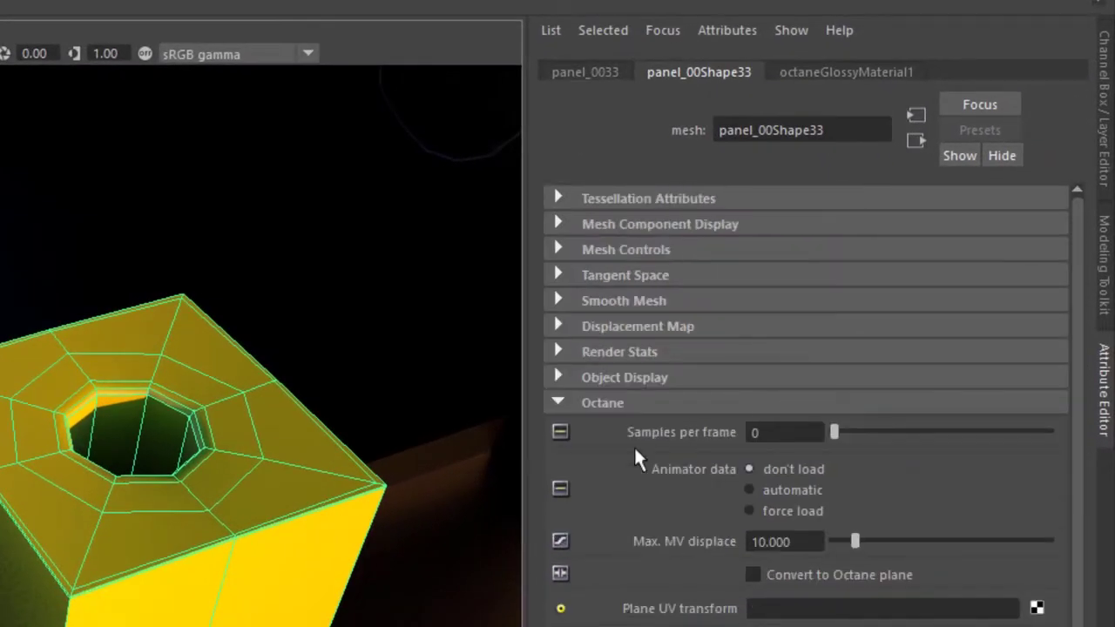
left_click(556, 403)
left_click(559, 402)
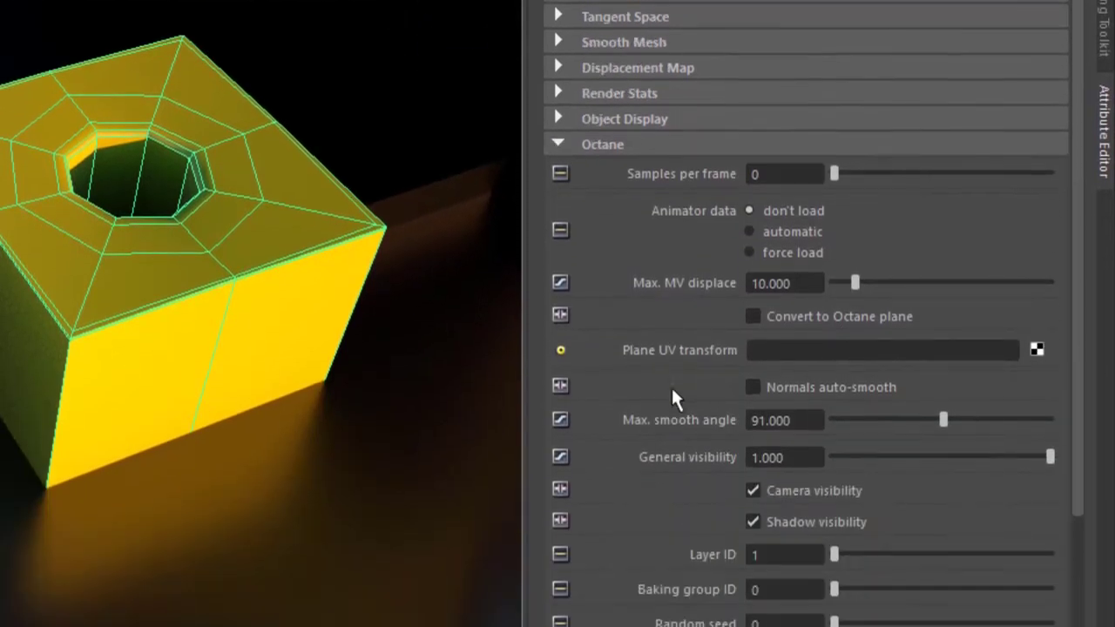
scroll(703, 351, "down", 5)
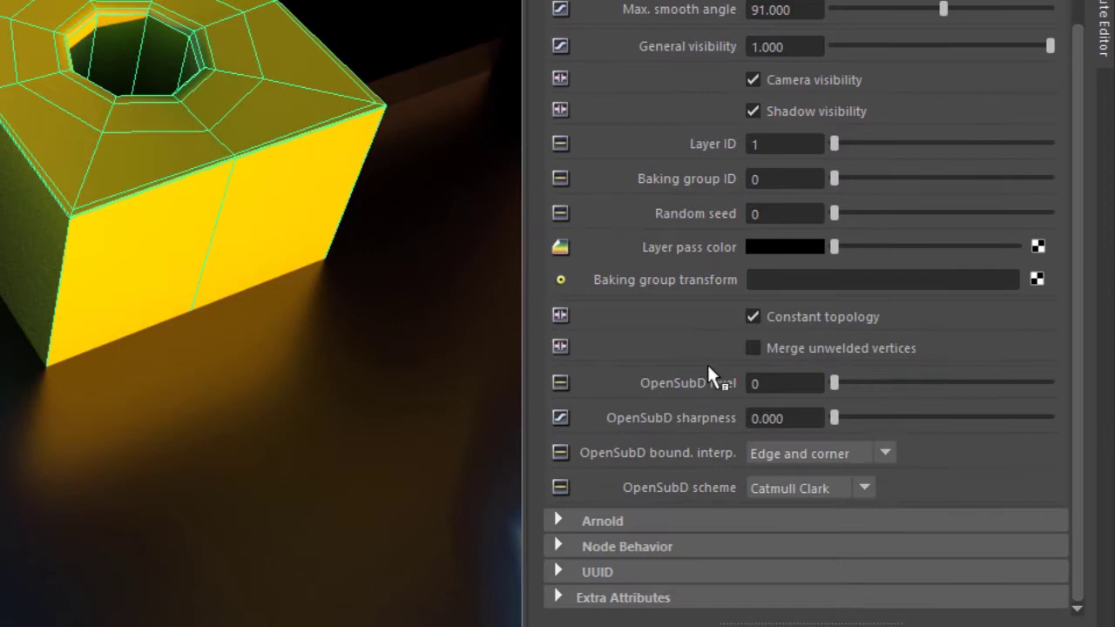
left_click(765, 385)
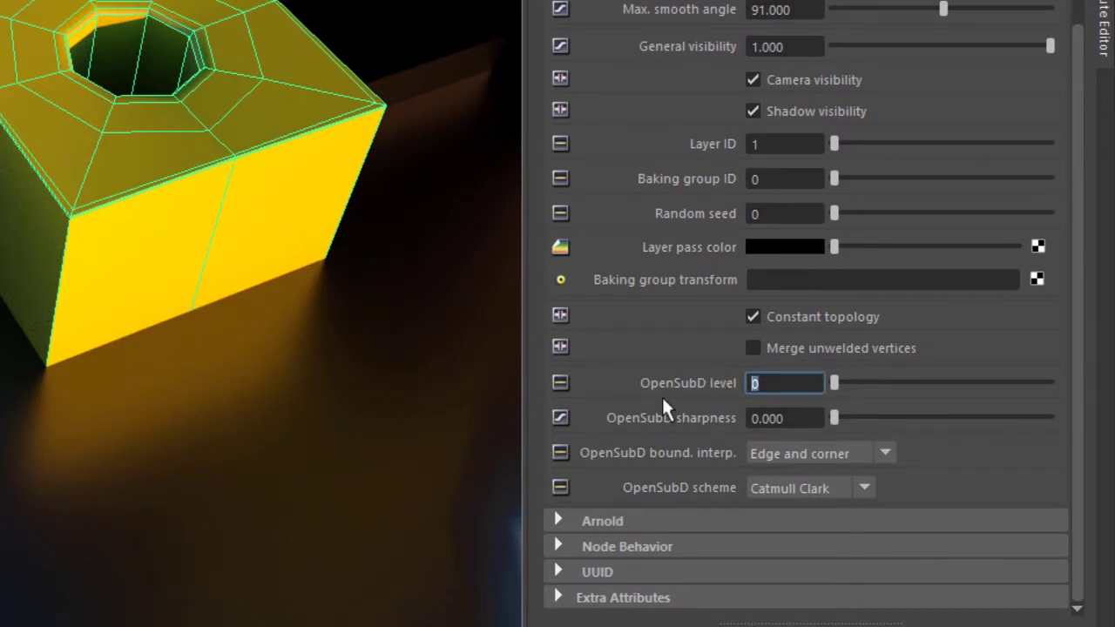
type("1")
key("Return")
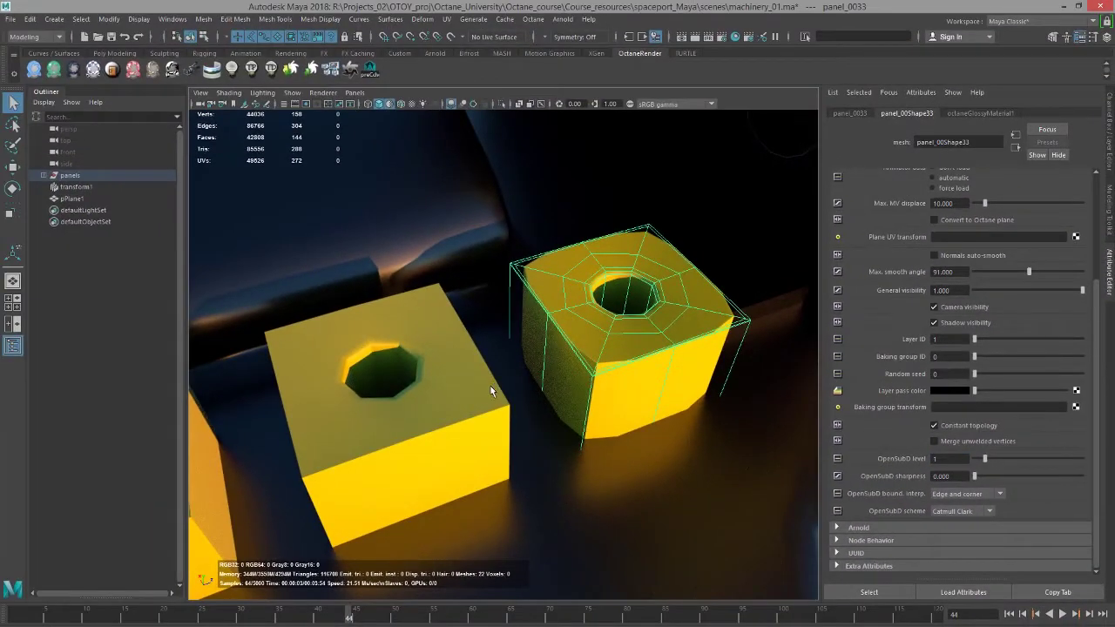
Give panel_0031 an Octane OpenSubD level of 2.
left_click(490, 386)
left_click_drag(948, 458, 853, 461)
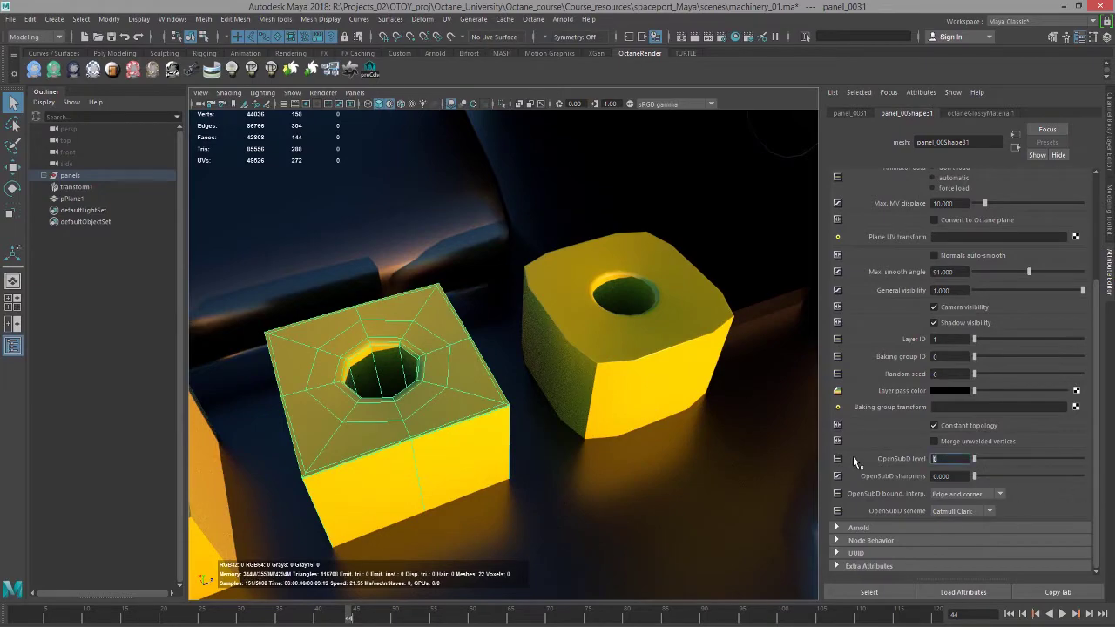
type("2")
key("Return")
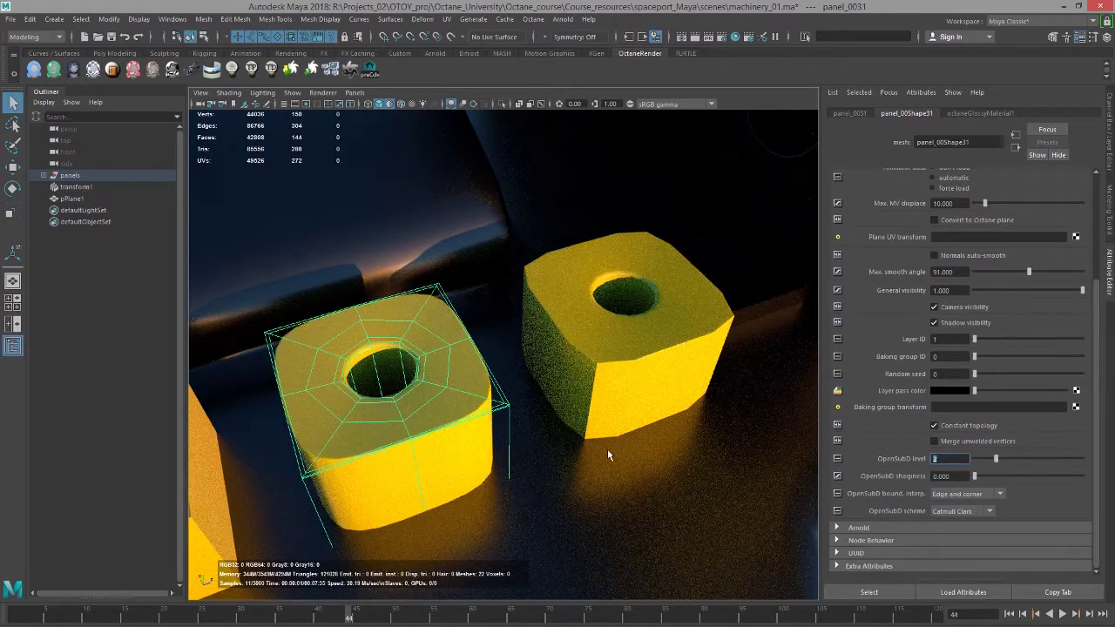
mouse_move(482, 411)
left_mouse_down("alt")
mouse_move(583, 352)
mouse_move(488, 410)
left_mouse_up("alt")
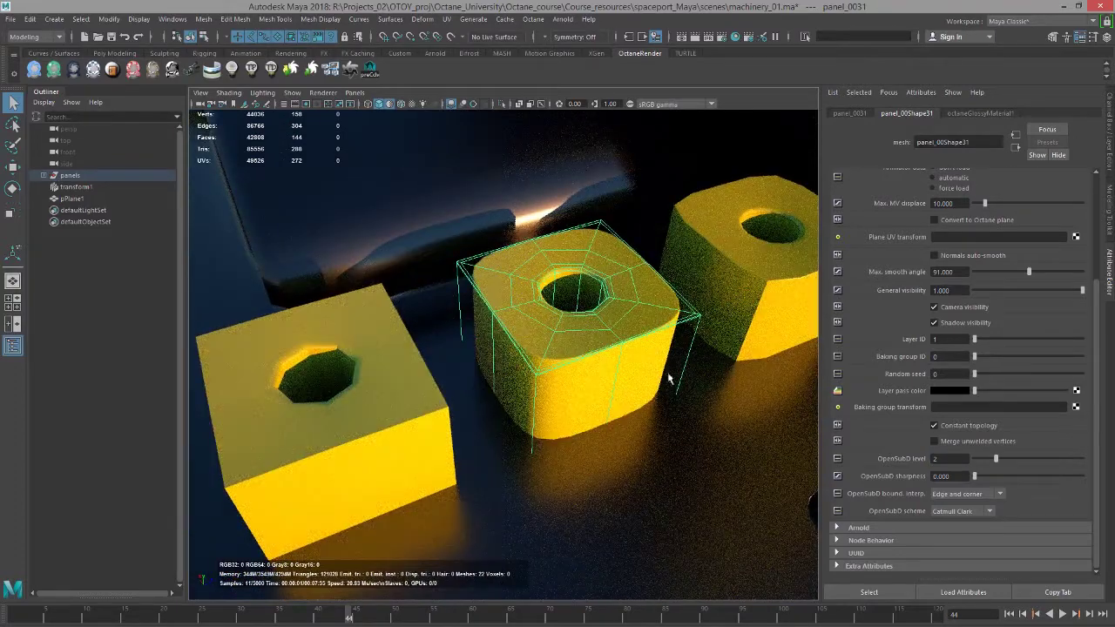
Give panel_0032 an OpenSubD level of 3 and inspect the three rounded nuts.
left_click(437, 430)
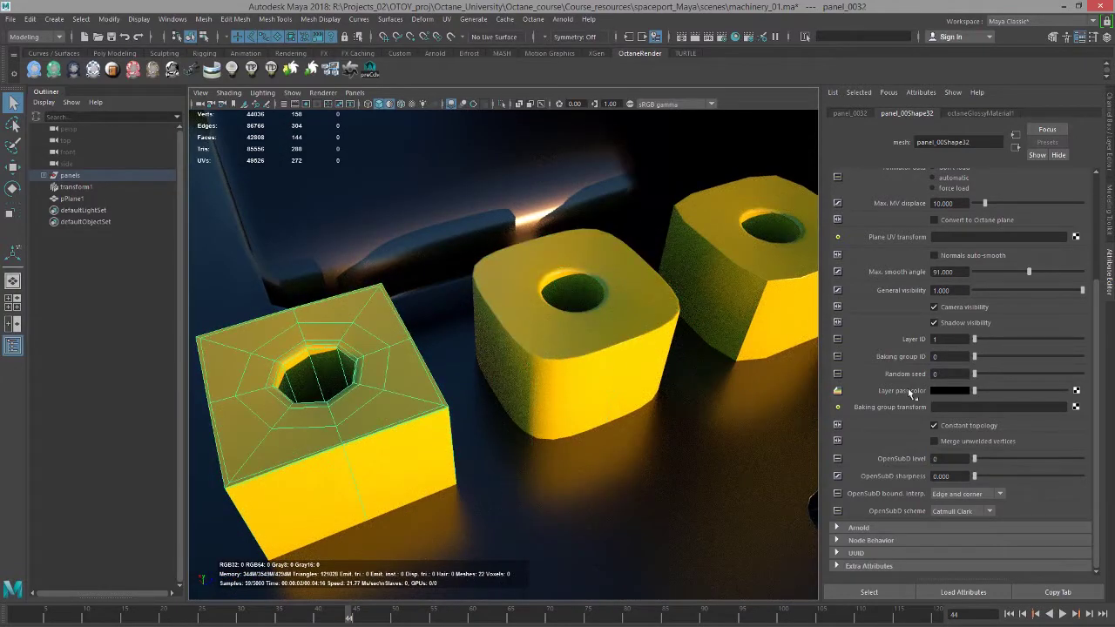
left_click(946, 459)
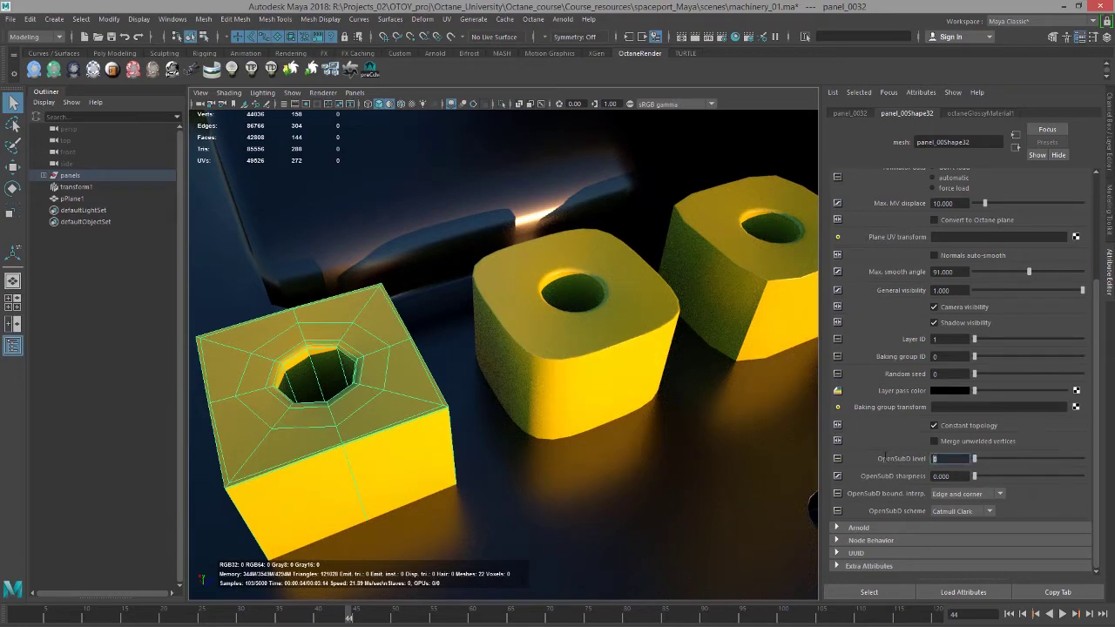
type("3")
key("Return")
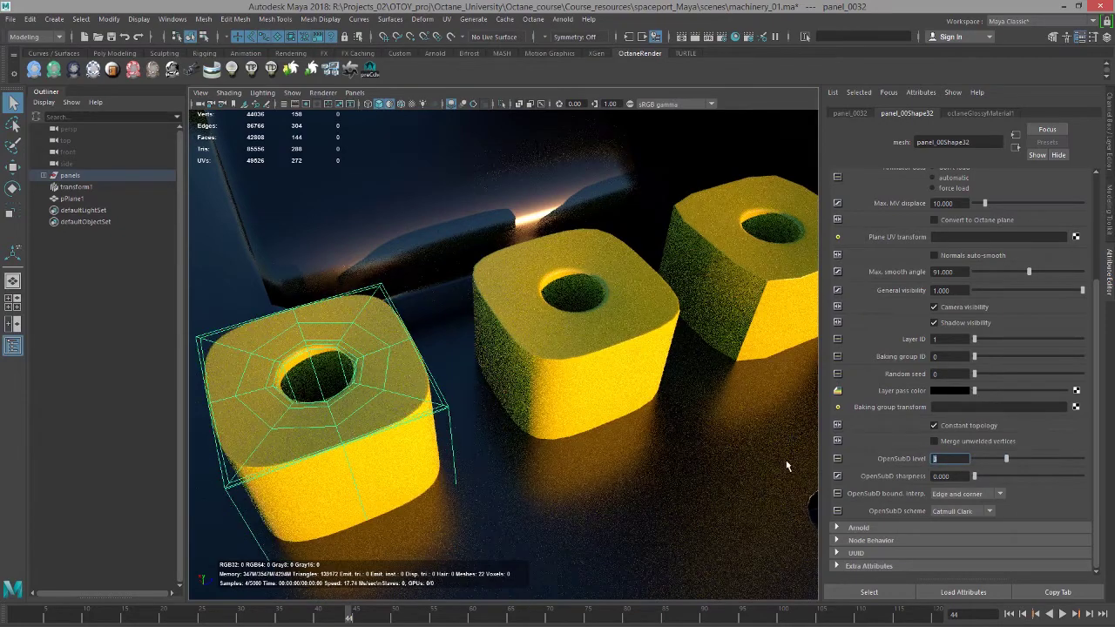
left_click_drag(642, 356, 509, 320, "alt")
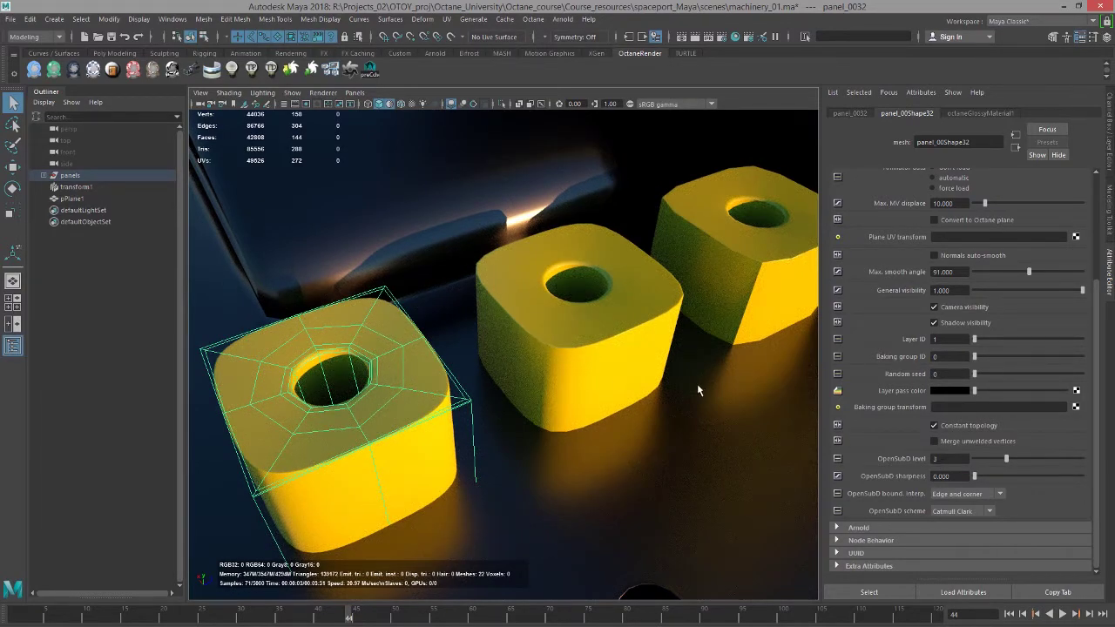
left_click_drag(697, 390, 612, 417, "alt")
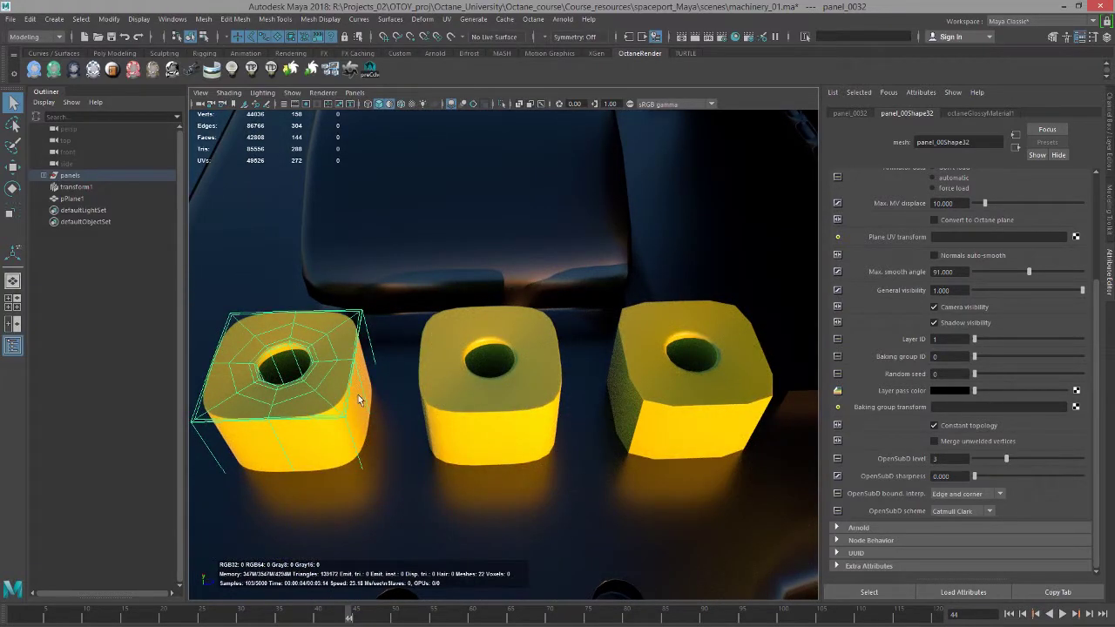
left_click_drag(733, 397, 722, 393, "alt")
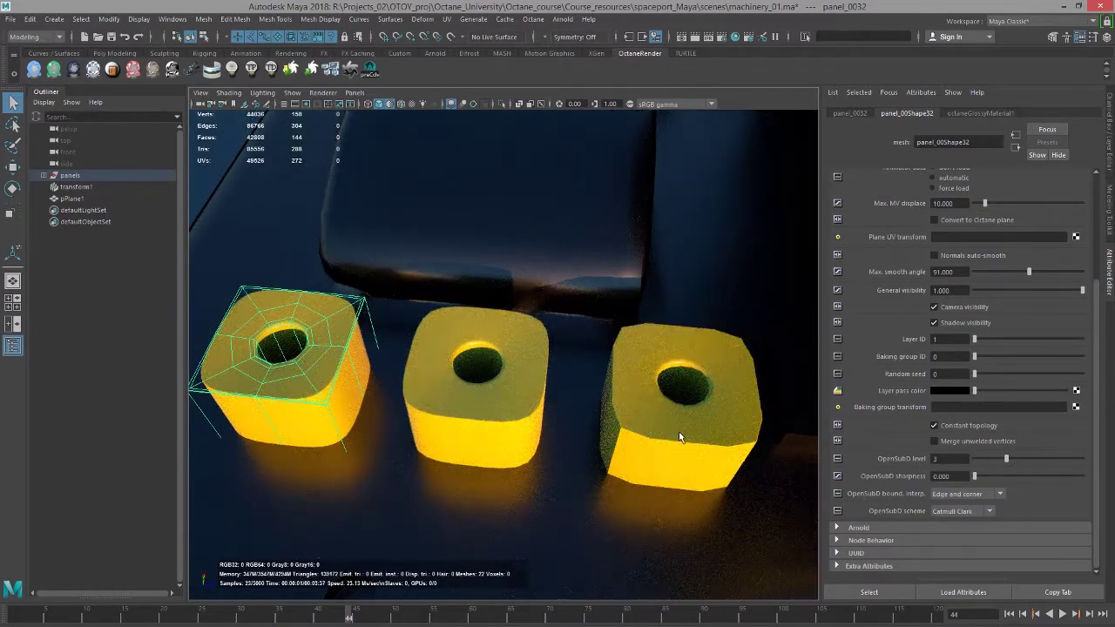
left_click_drag(632, 428, 501, 351, "alt")
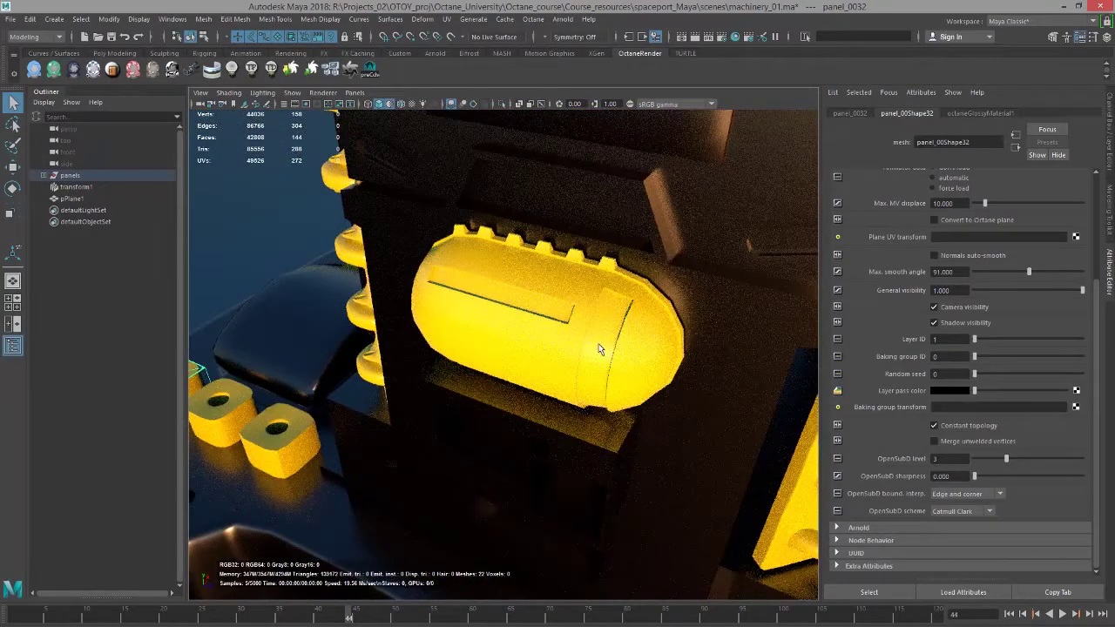
Frame the capsule panel_0028 and try OpenSubD level 1, viewing it with pPlane1 selected.
left_click(698, 365)
key("f")
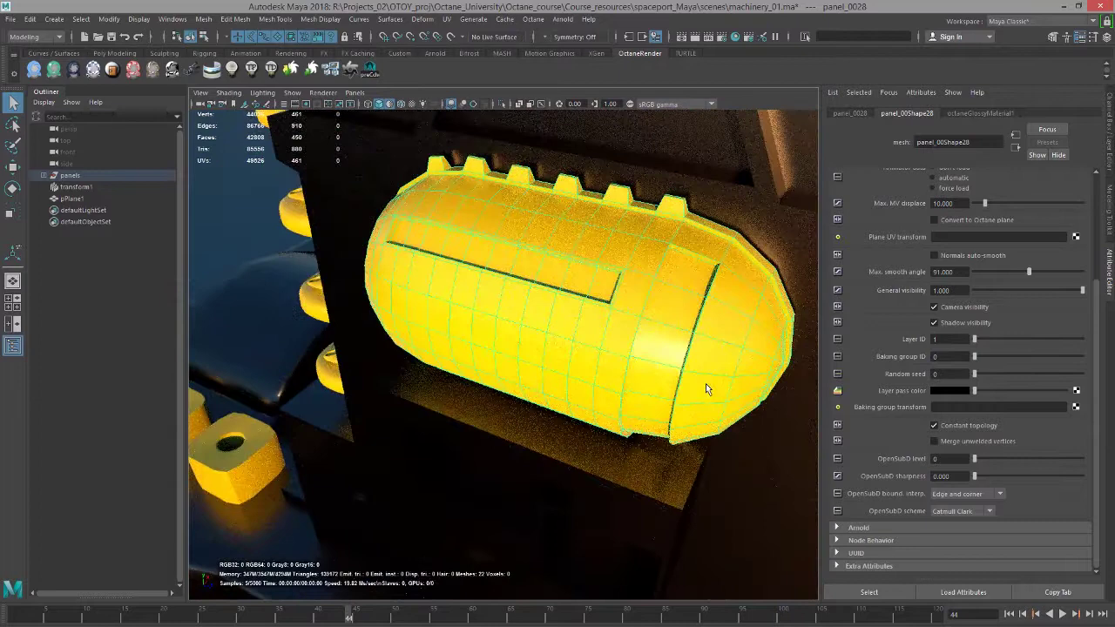
left_click(950, 459)
type("1")
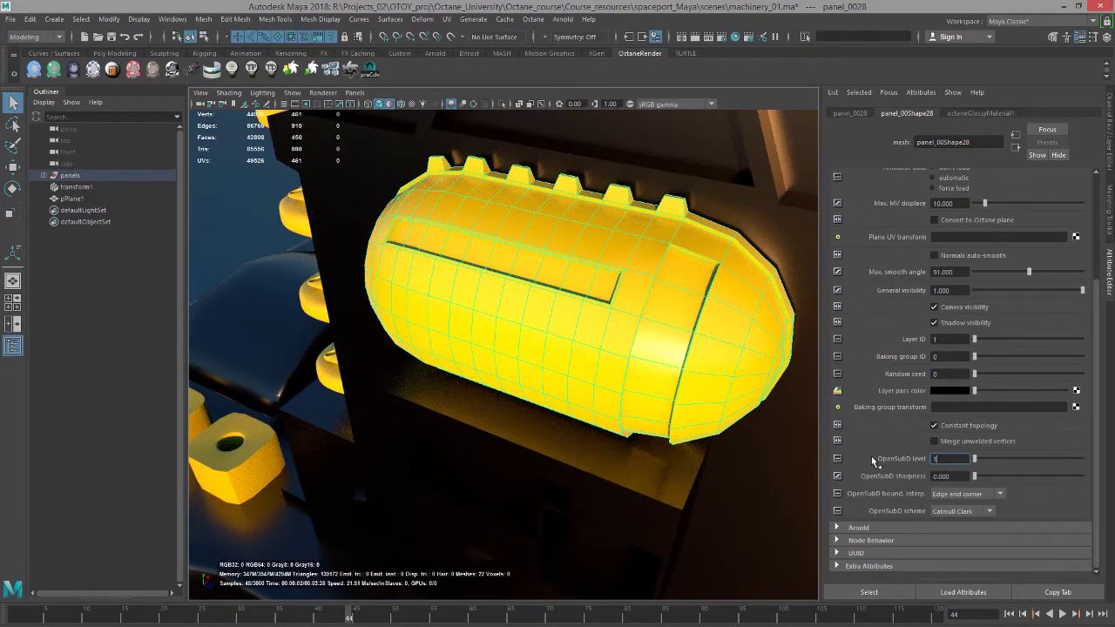
key("Return")
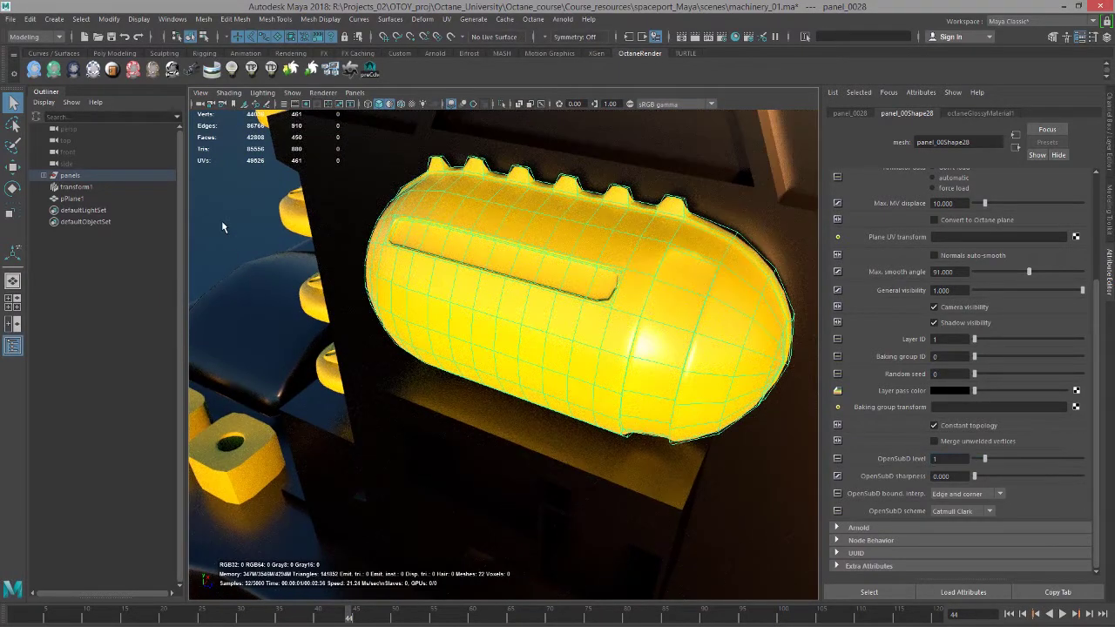
left_click(72, 199)
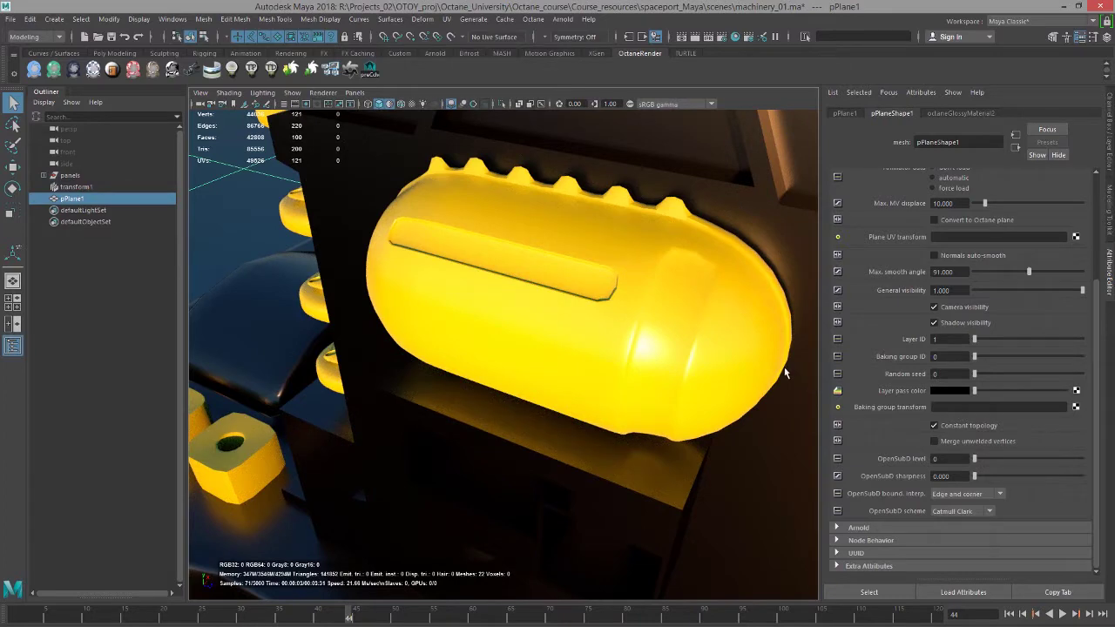
Try OpenSubD level 2 on the capsule and compare with pPlane1 selected.
left_click(739, 372)
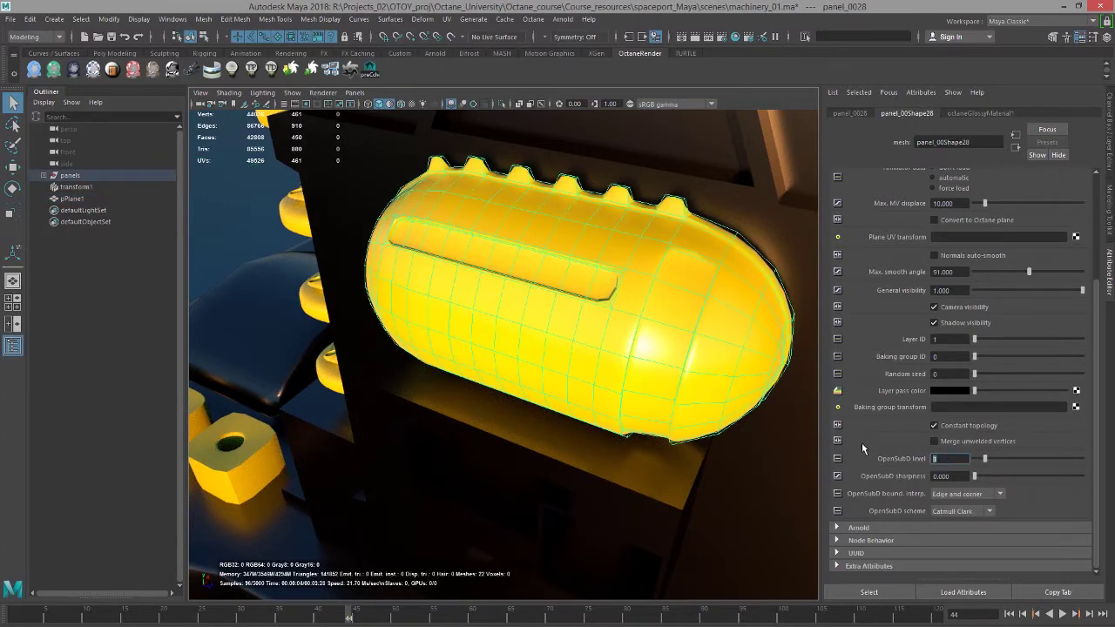
type("2")
key("Return")
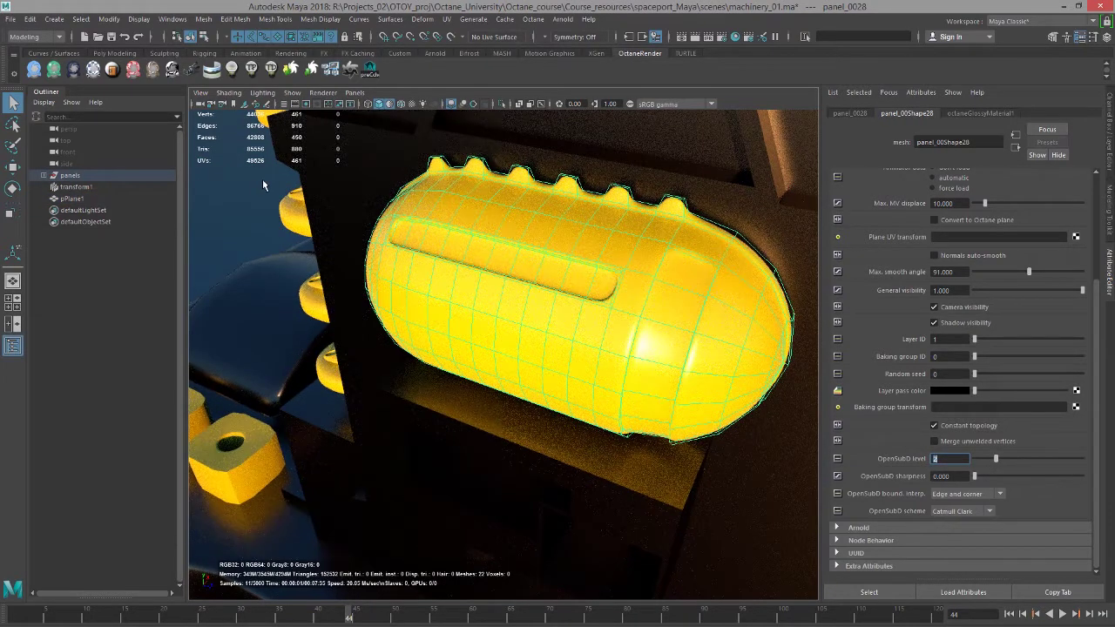
left_click(263, 184)
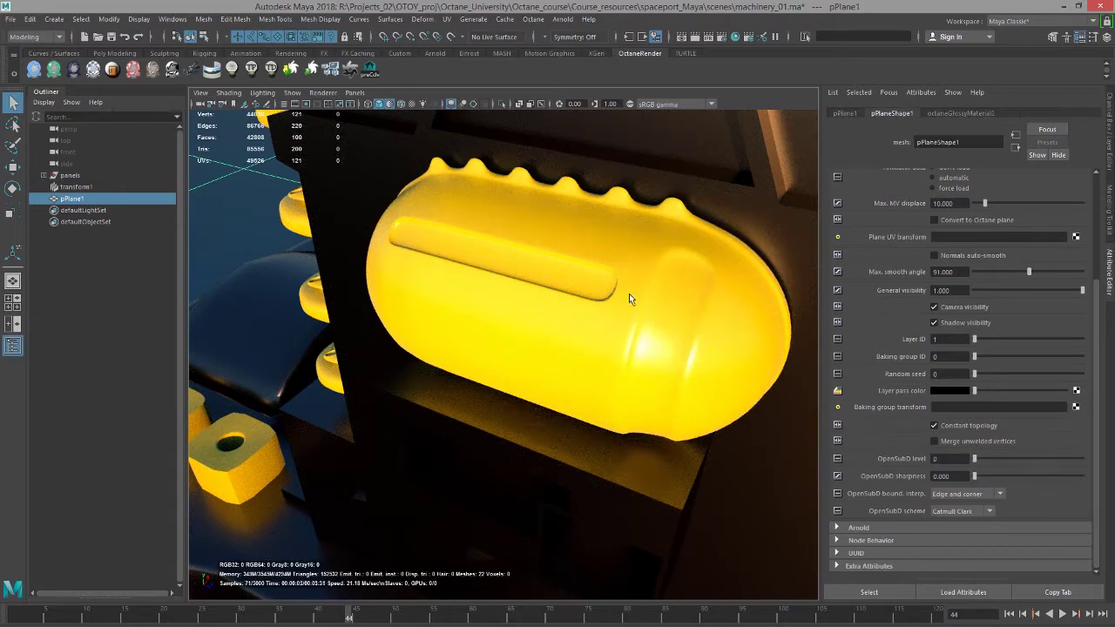
Return the capsule to OpenSubD level 1 and inspect its render.
left_click(684, 339)
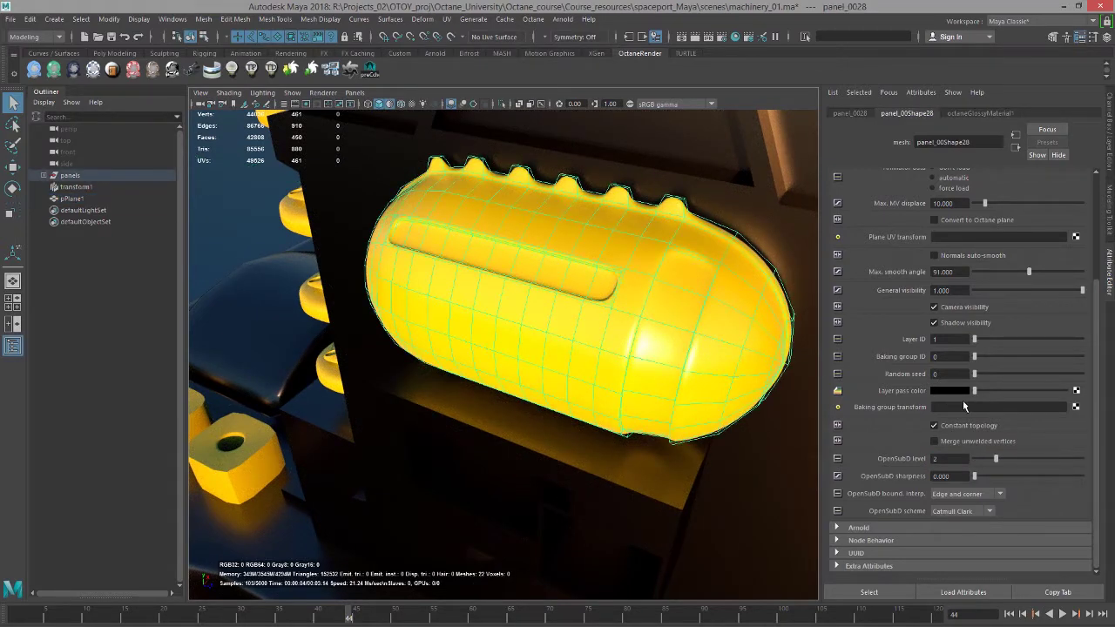
double_click(949, 459)
type("1")
key("Return")
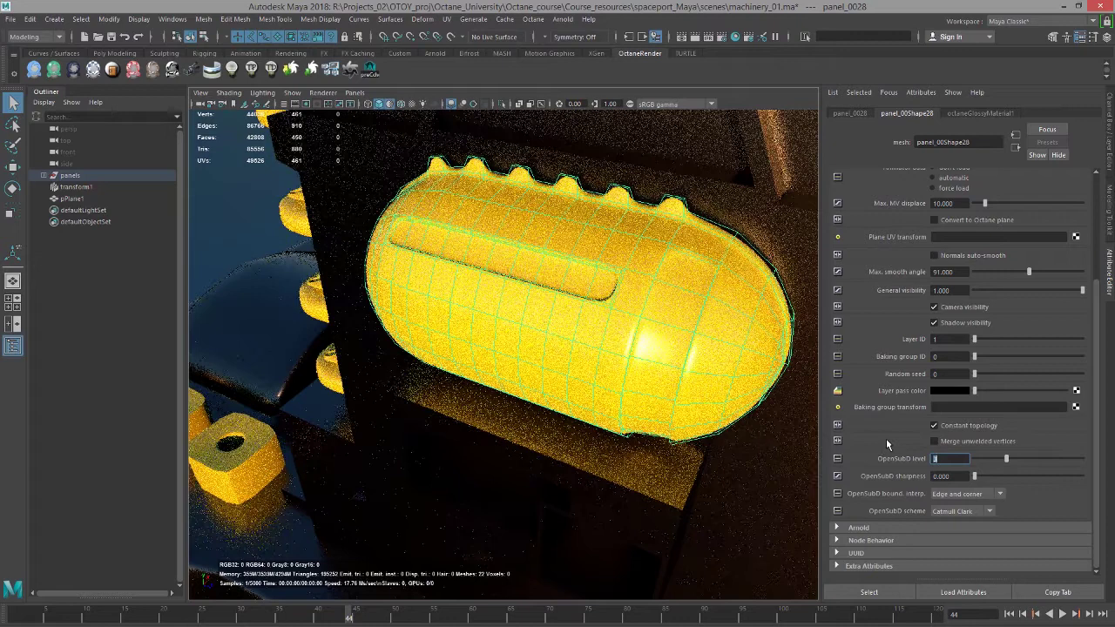
left_click(72, 199)
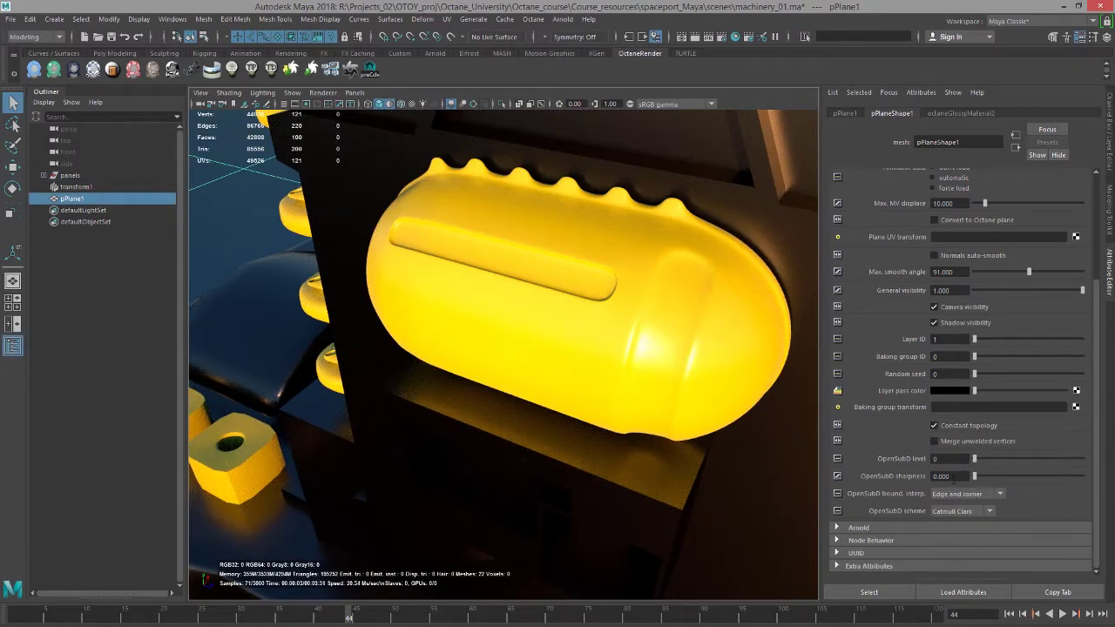
left_click(721, 386)
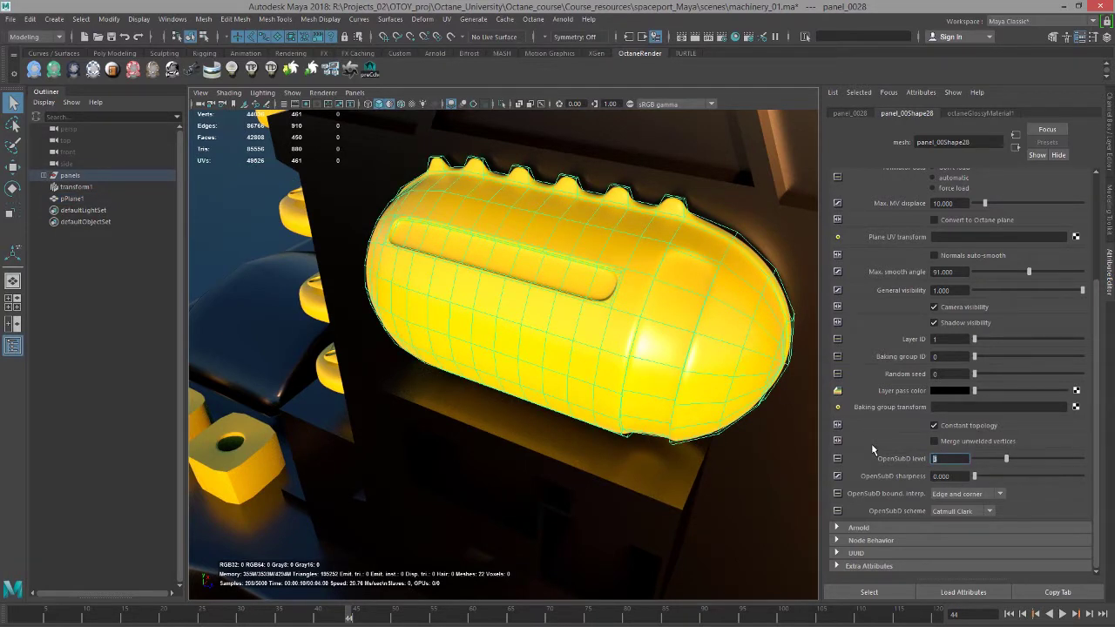
key("Return")
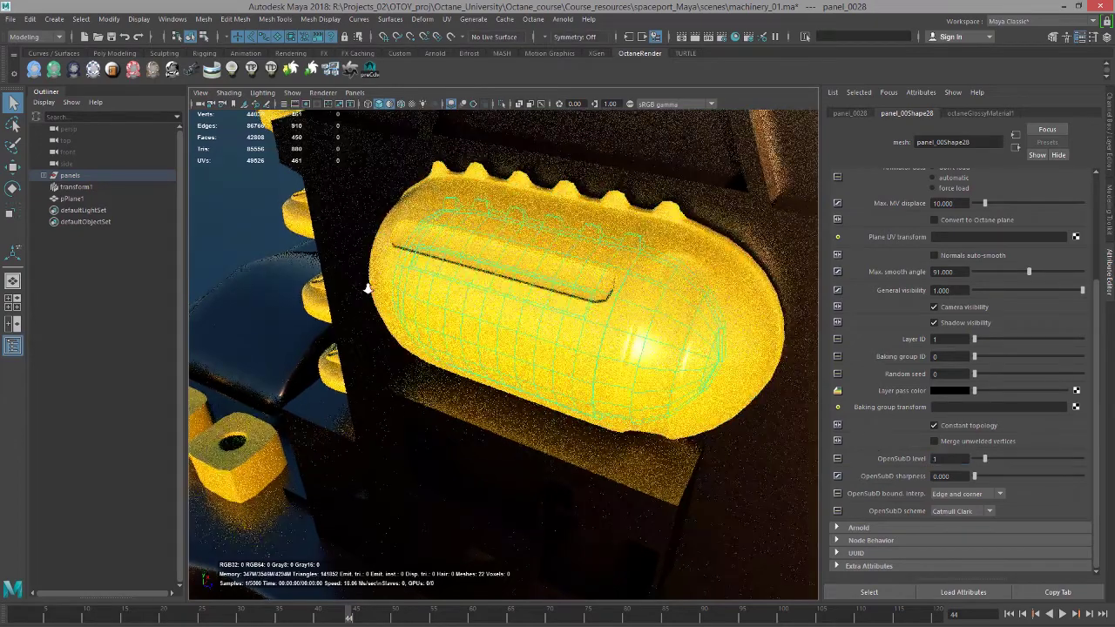
Reset the capsule's OpenSubD level to 0.
left_click_drag(368, 289, 506, 331, "alt")
left_click(948, 458)
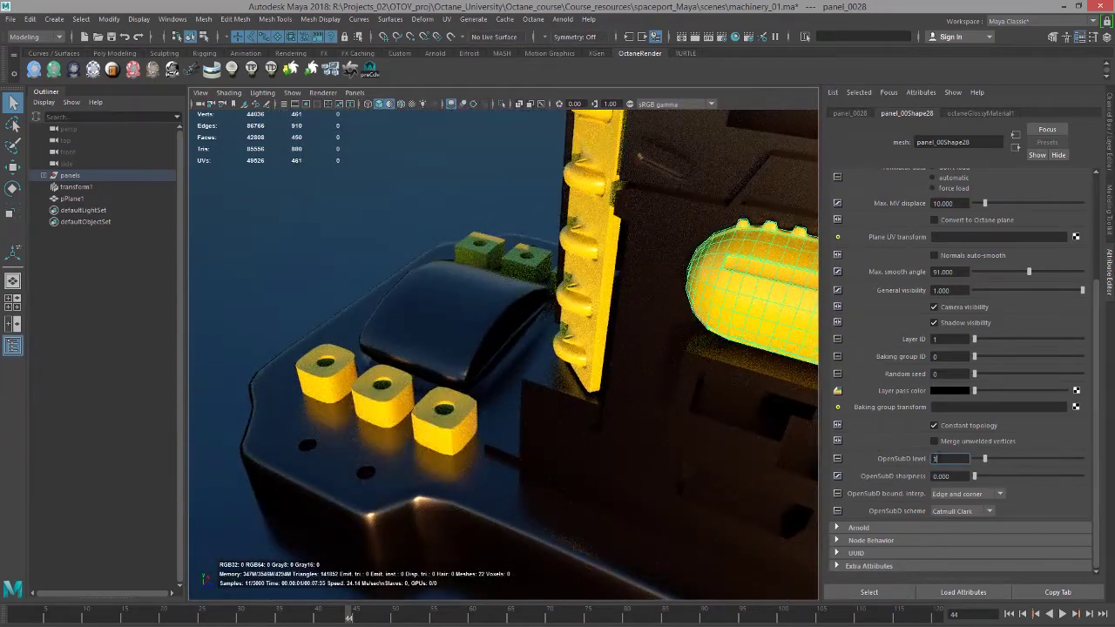
type("0")
key("Return")
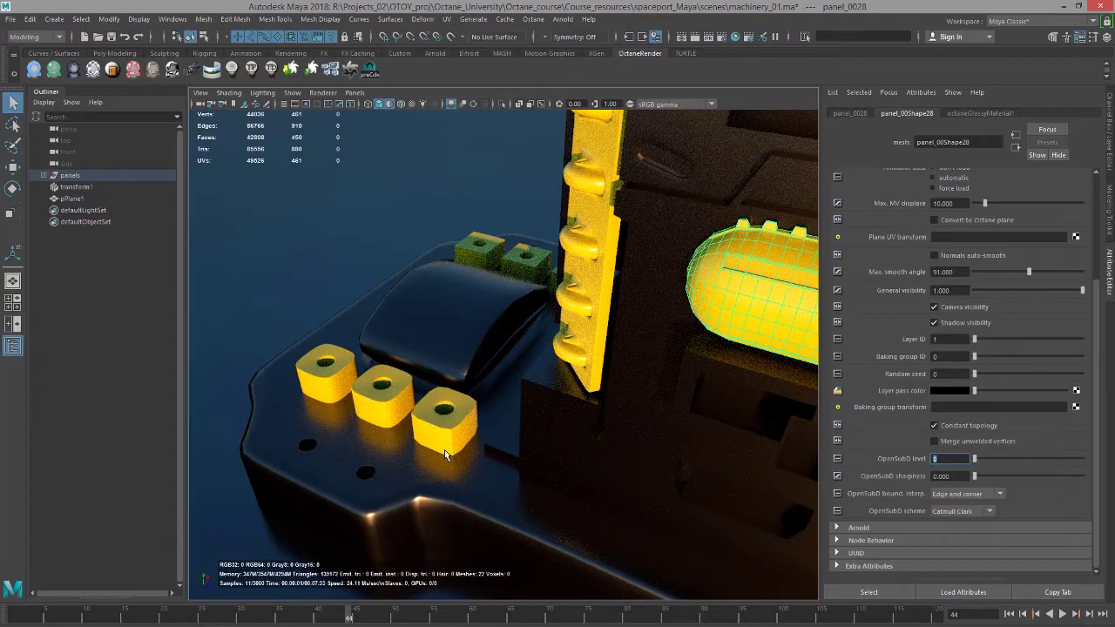
Frame the third nut panel_0033 and set its OpenSubD level to 3.
left_click(451, 430)
key("f")
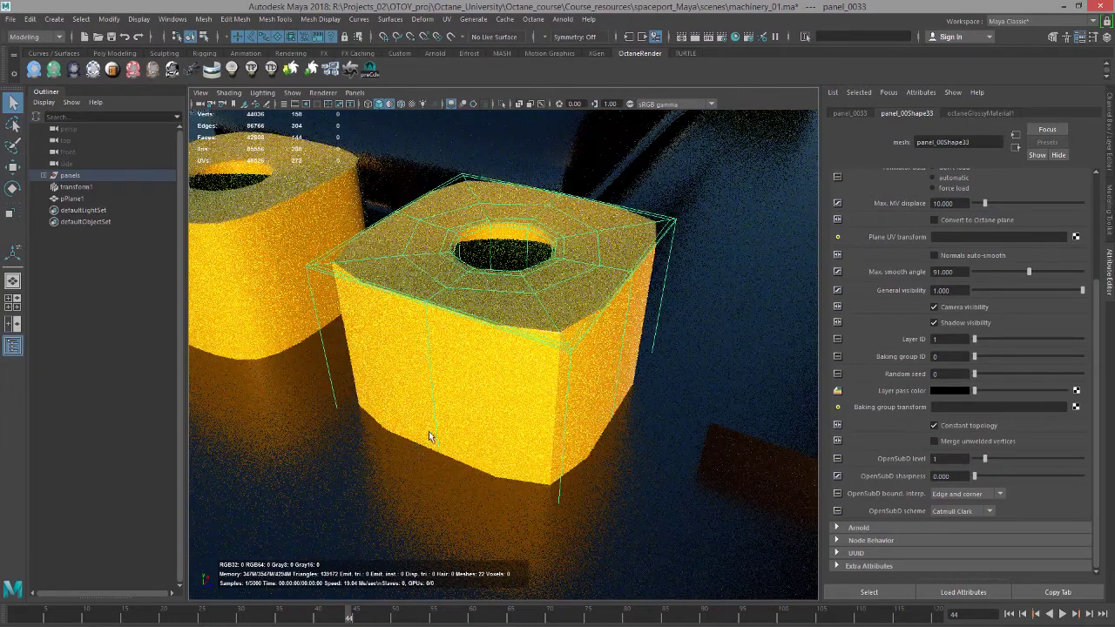
left_click_drag(429, 432, 479, 390, "alt")
left_click(949, 459)
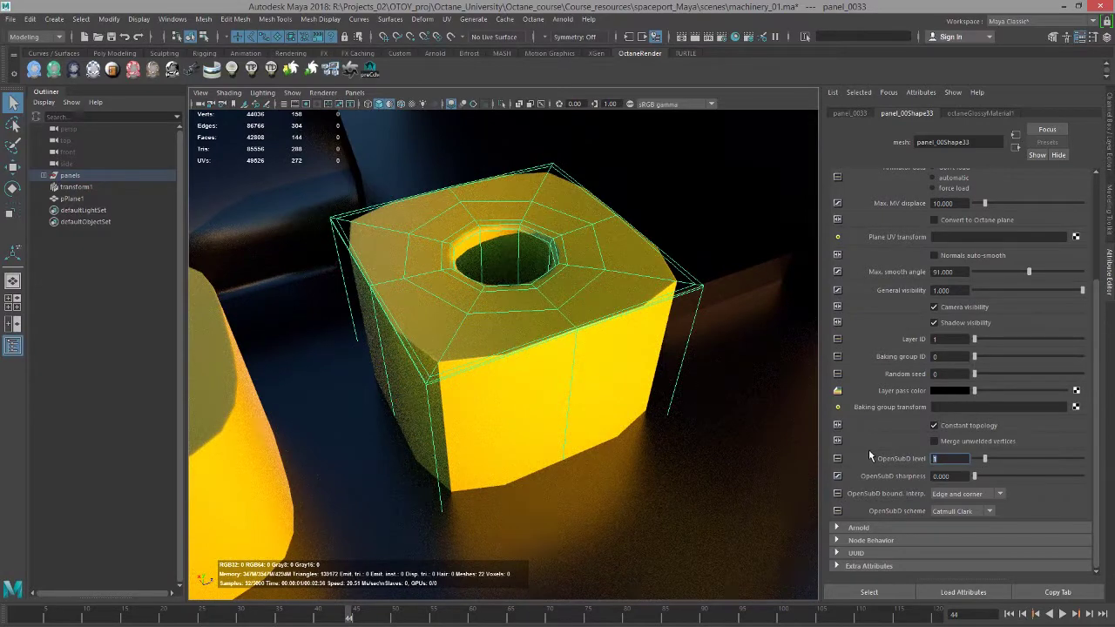
type("3")
key("Return")
left_click_drag(697, 416, 672, 403, "alt")
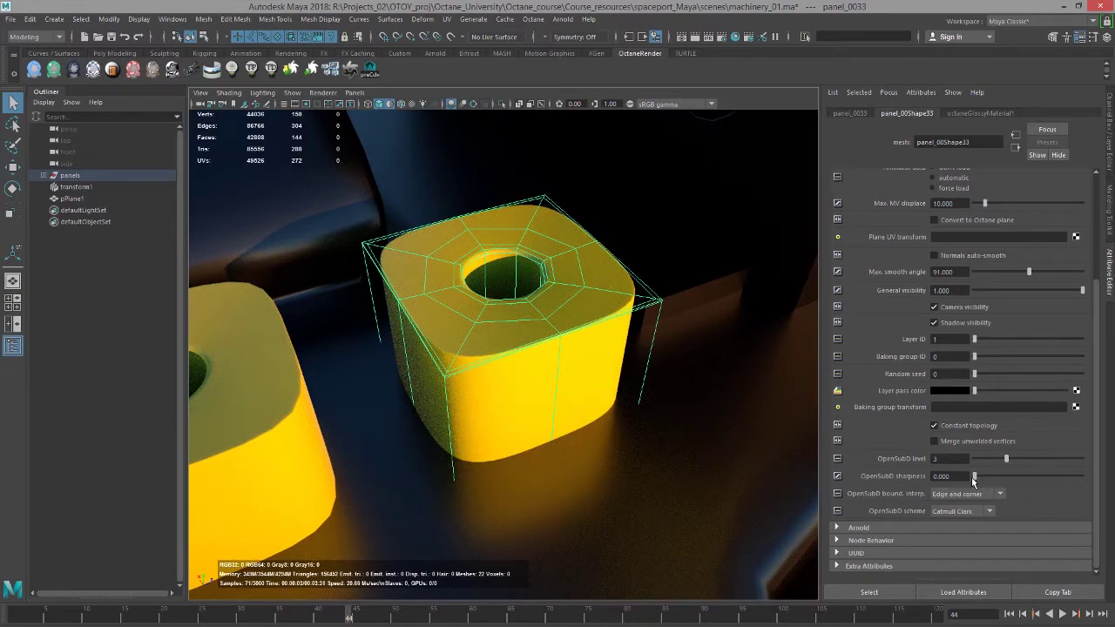
Set panel_0033's OpenSubD sharpness to 0.897, comparing it against the left nut panel_0031.
left_click_drag(978, 475, 992, 479)
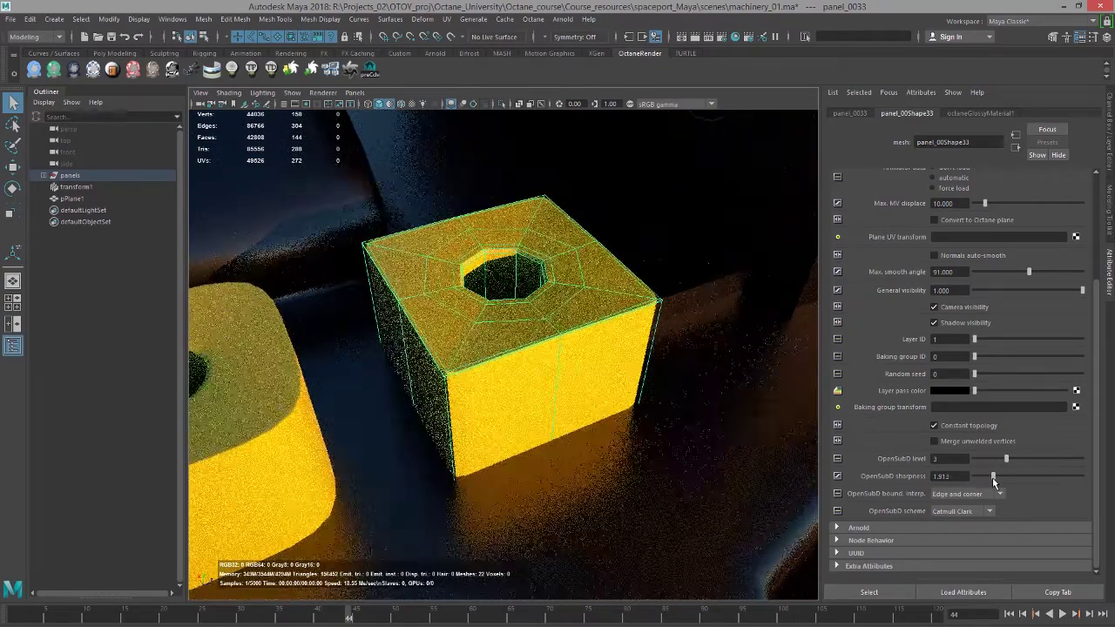
left_click(276, 383)
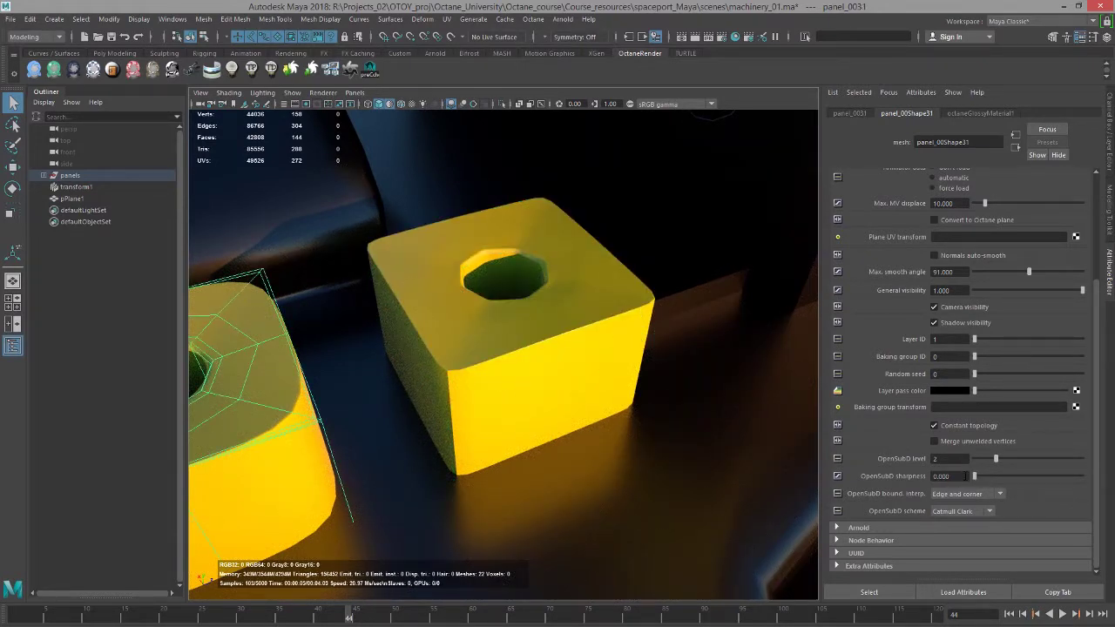
left_click(551, 339)
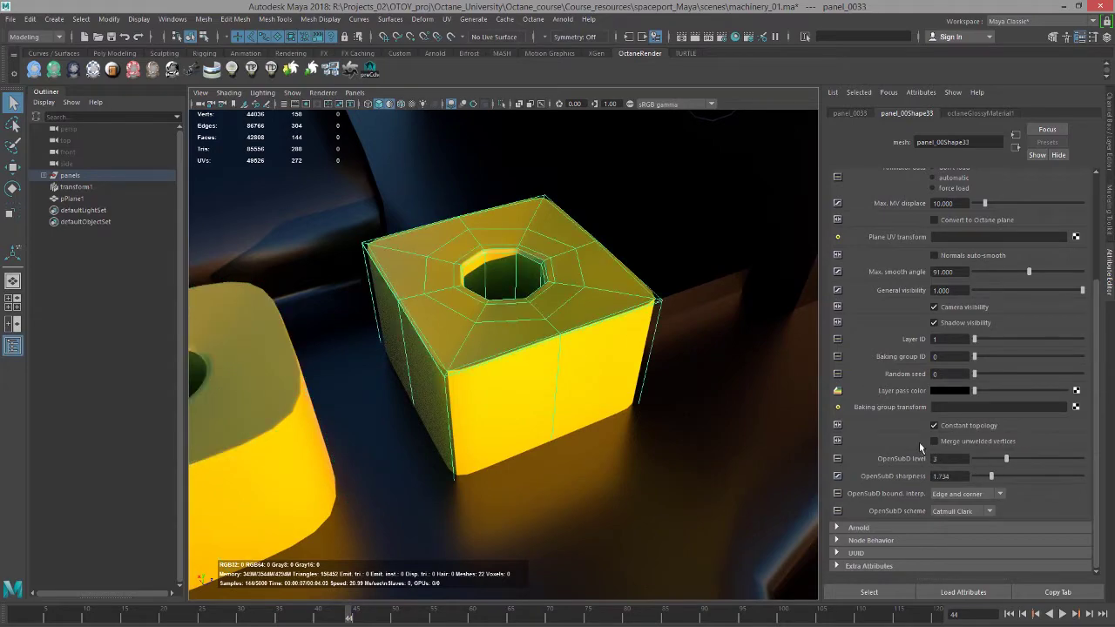
left_click_drag(990, 477, 984, 476)
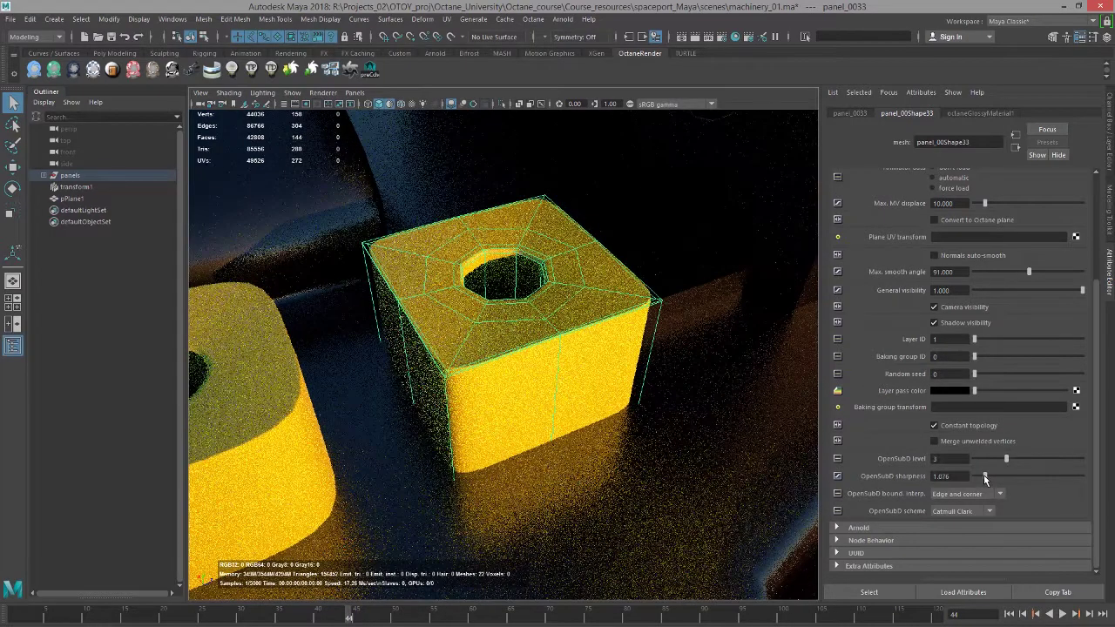
left_click(311, 429)
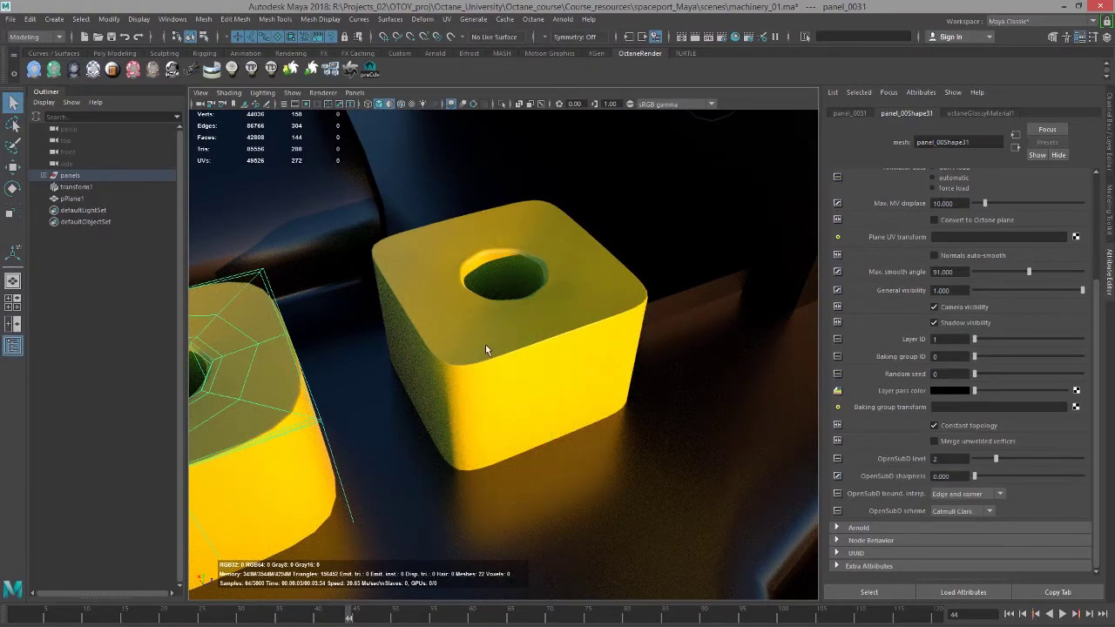
left_click_drag(485, 344, 392, 240, "alt")
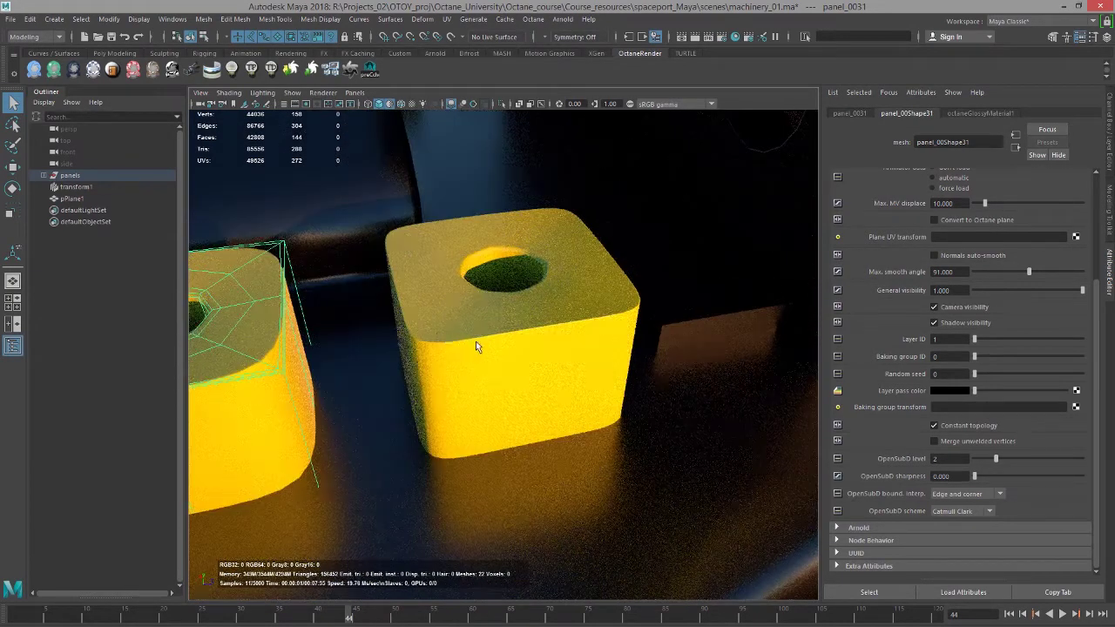
left_click_drag(480, 348, 517, 356, "alt")
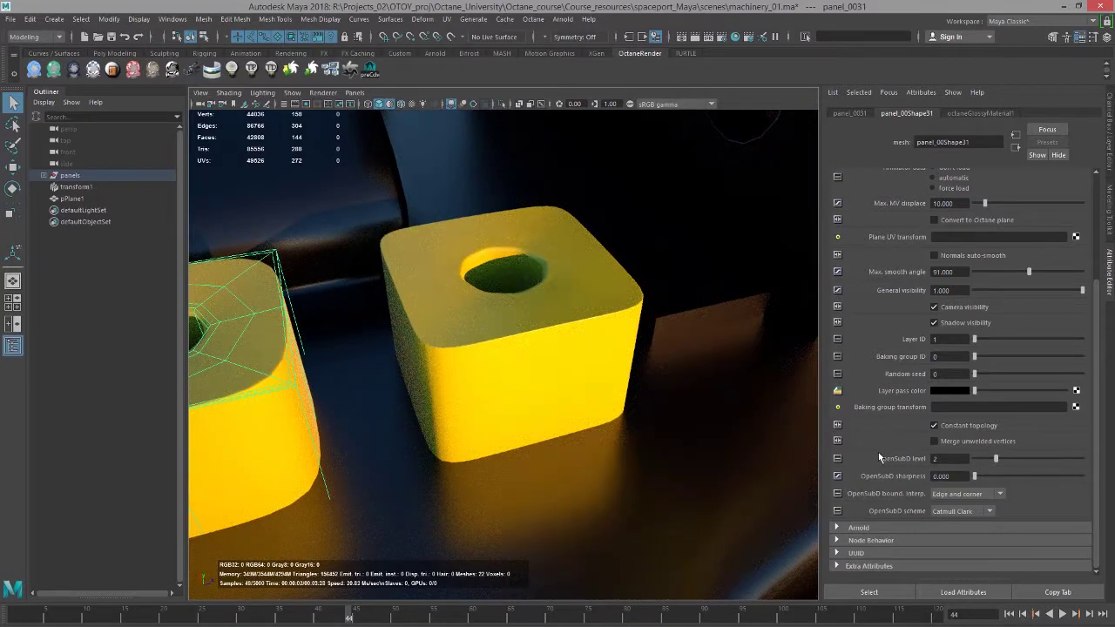
Set panel_0031's OpenSubD level to 3, then settle on 1.
left_click(941, 459)
type("3")
key("Return")
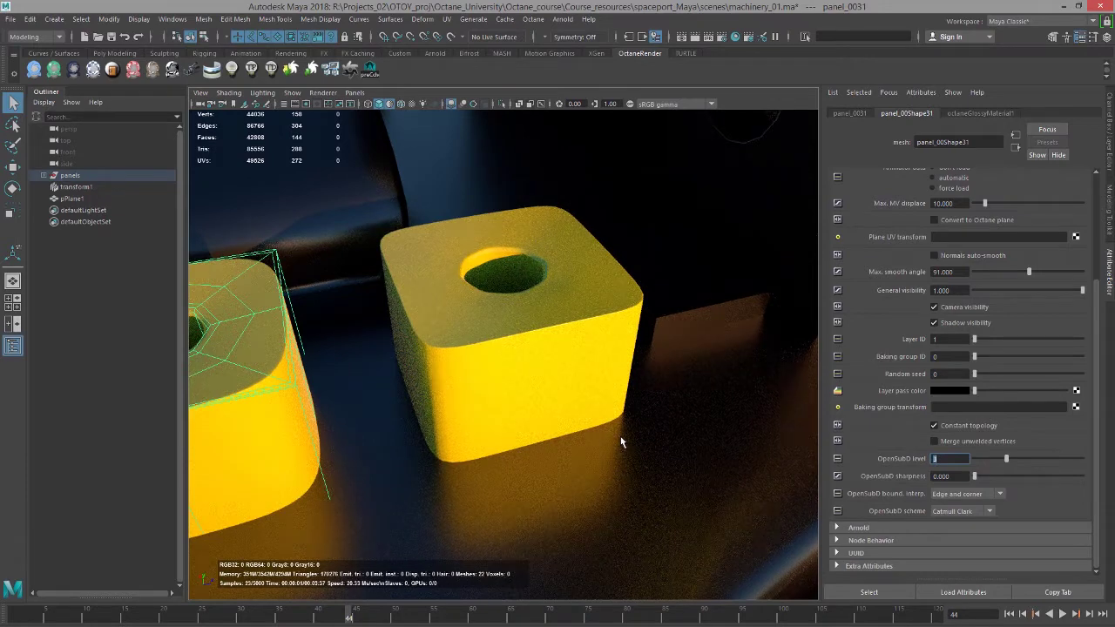
type("1")
key("Return")
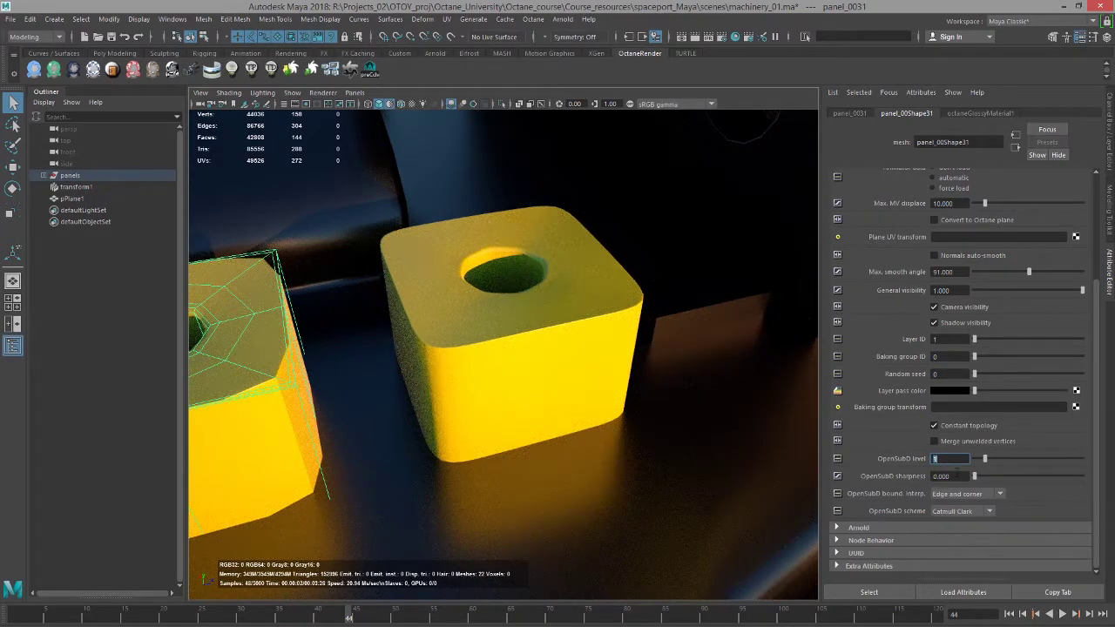
Give the centre nut panel_0033 OpenSubD level 1 and sharpness 0.
left_click(555, 363)
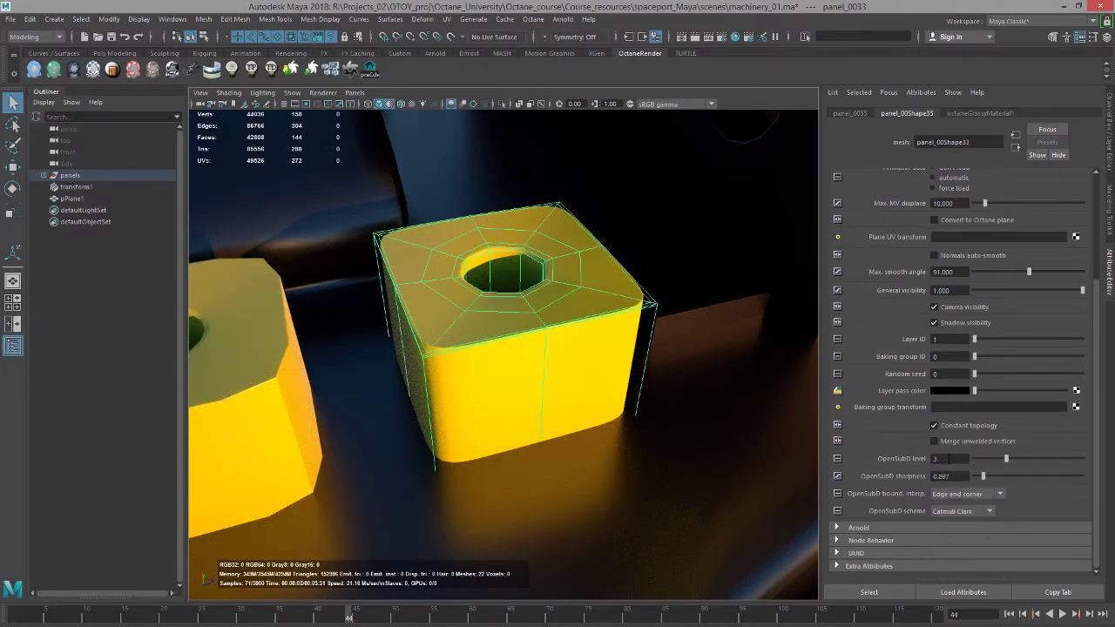
left_click(950, 458)
type("1")
key("Return")
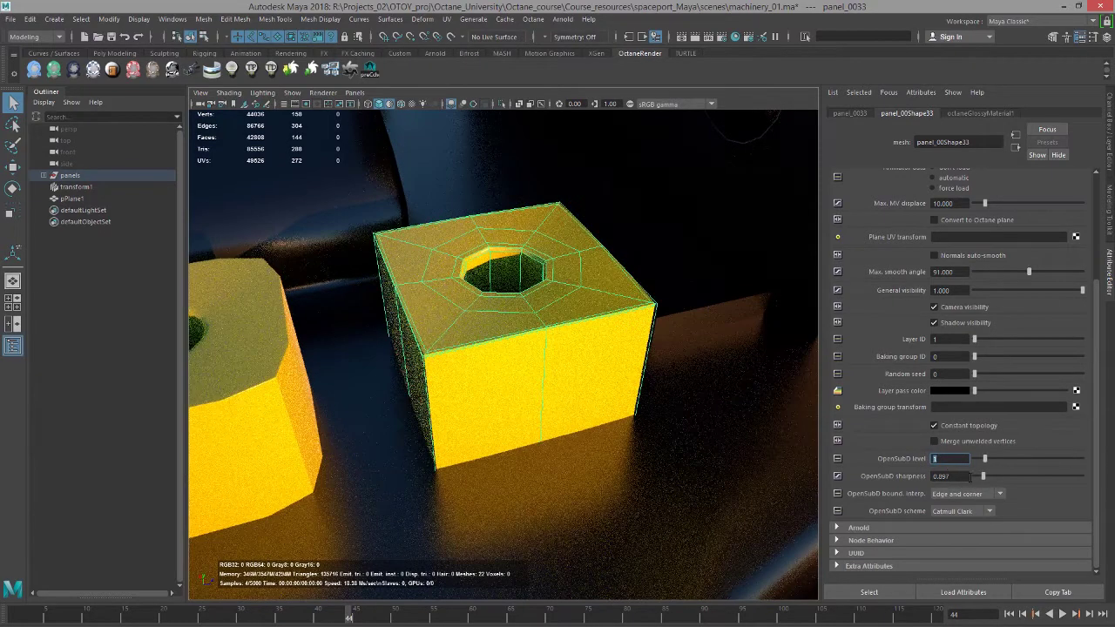
key("Tab")
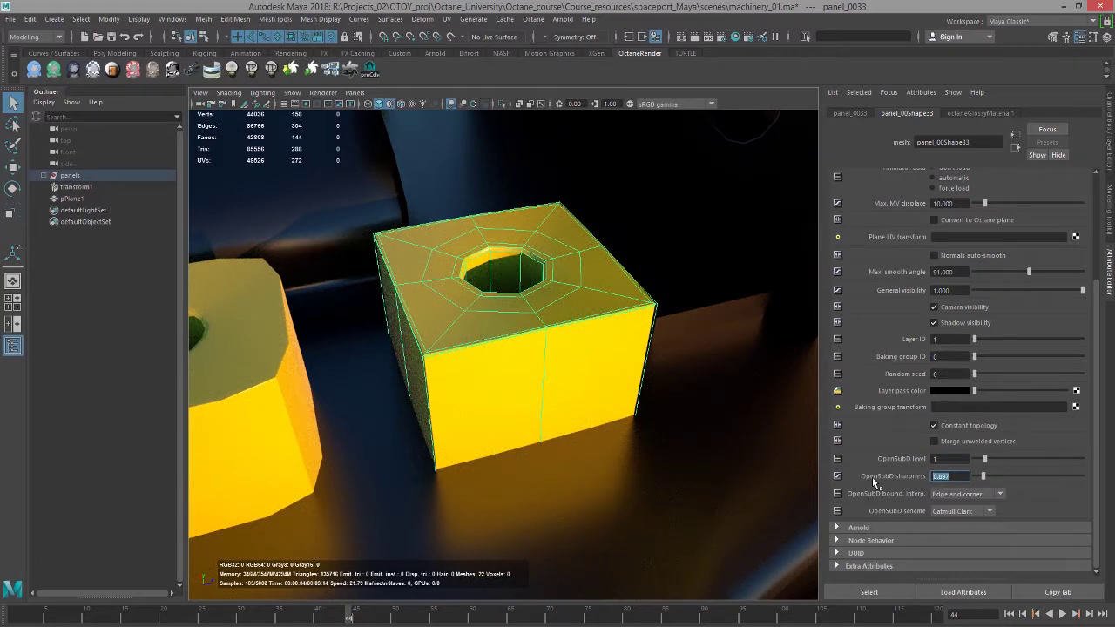
type("0")
key("Return")
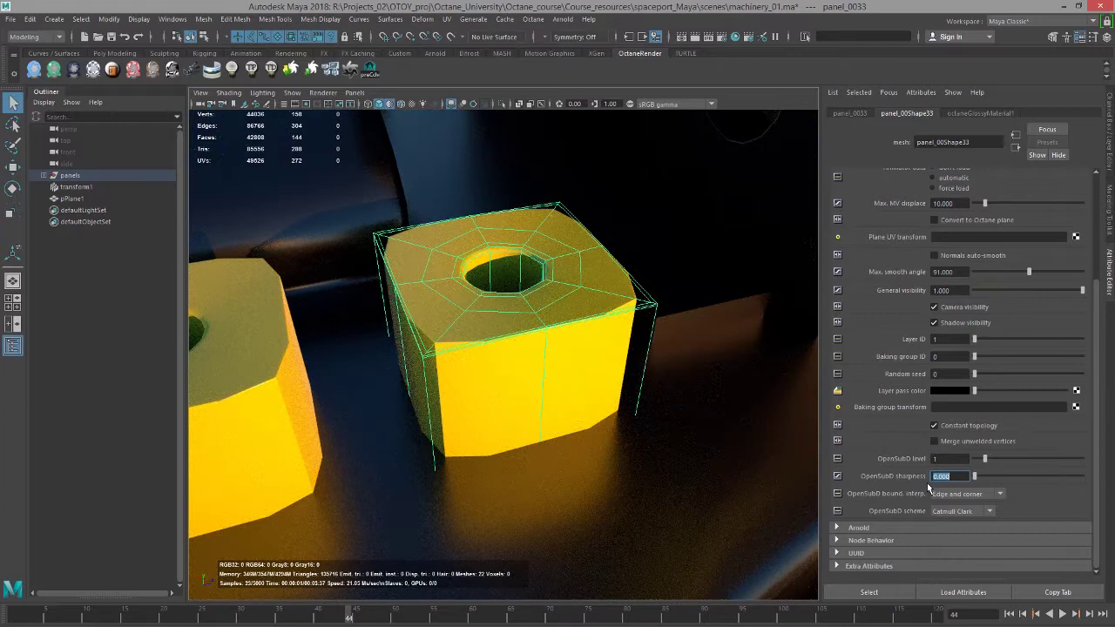
Try Always sharp, Edge only and Edge and corner boundary interpolation, settling on None.
left_click(941, 494)
left_click(923, 488)
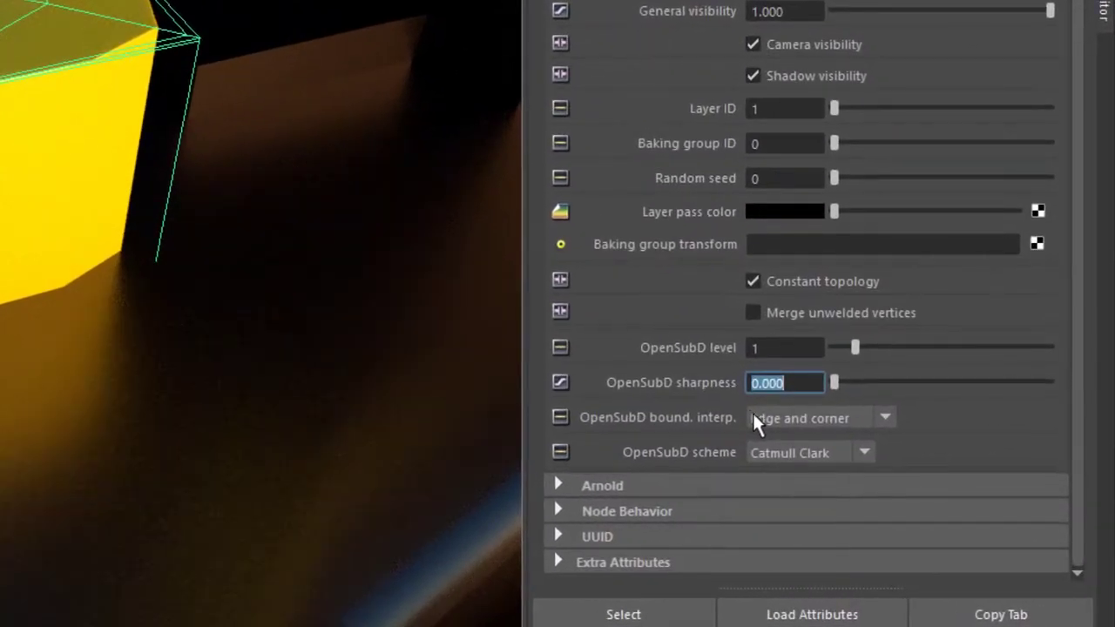
left_click(931, 492)
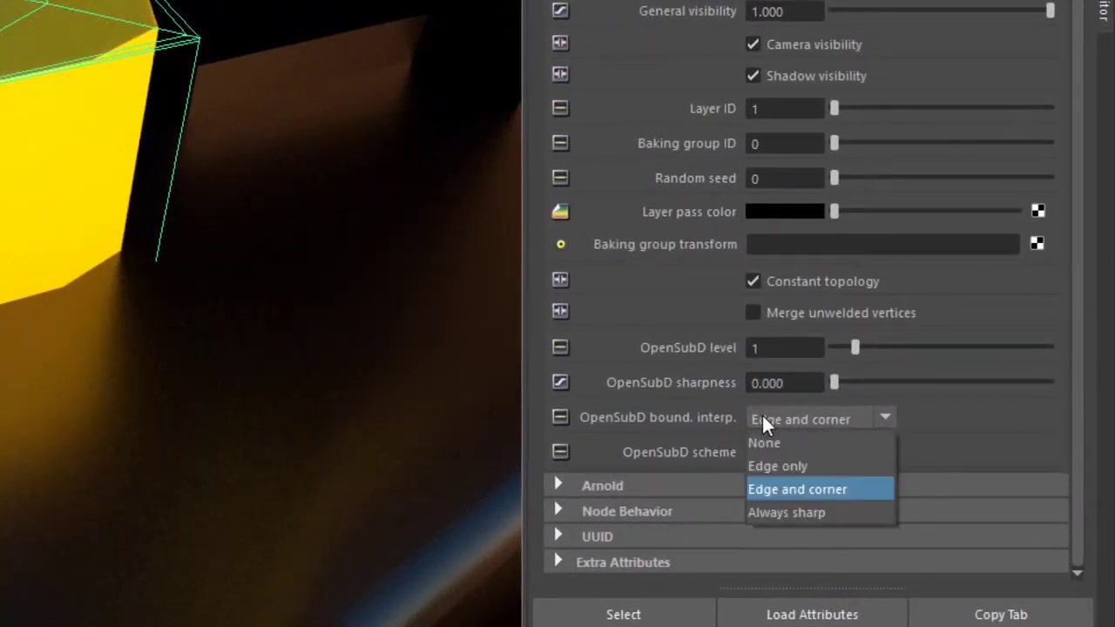
left_click(784, 513)
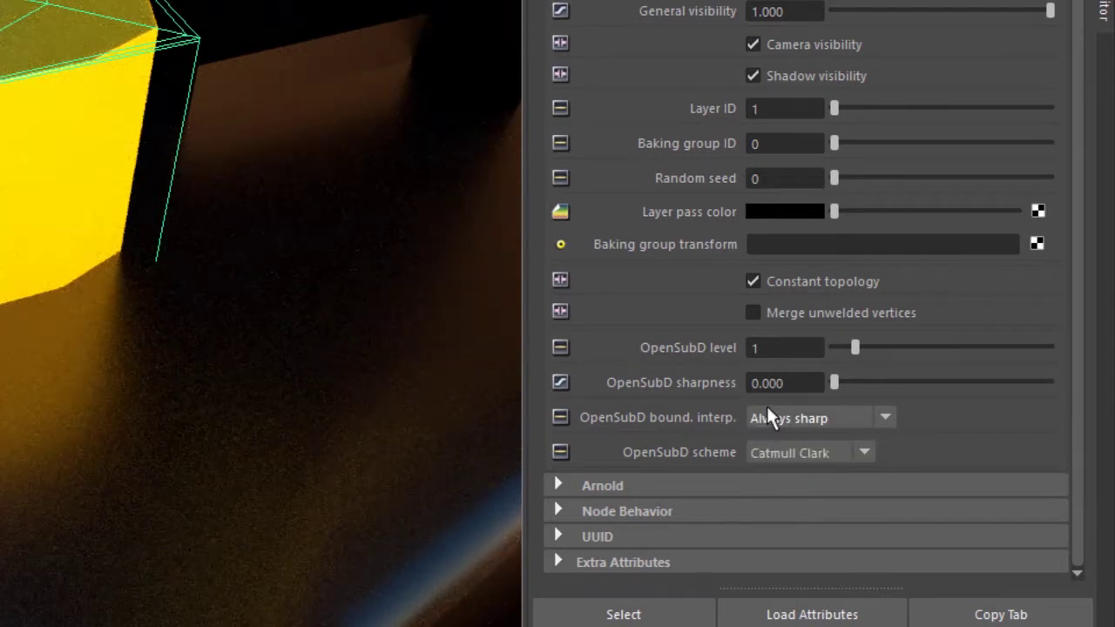
left_click(772, 419)
left_click(788, 474)
left_click(778, 420)
left_click(784, 489)
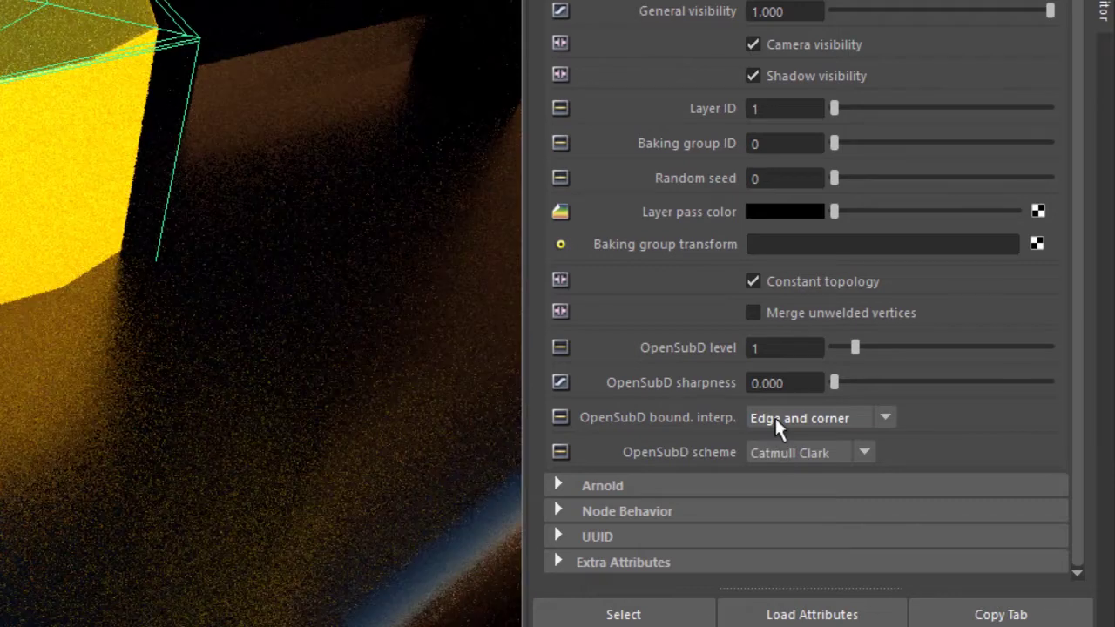
left_click(764, 418)
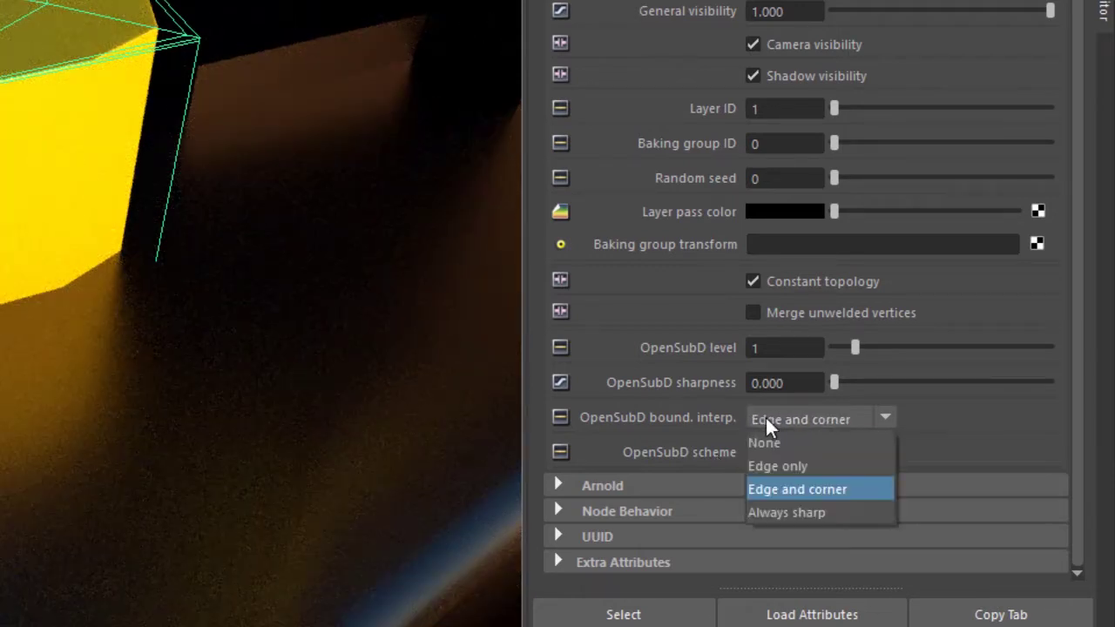
left_click(772, 442)
Keep the OpenSubD scheme as Catmull Clark.
left_click(774, 454)
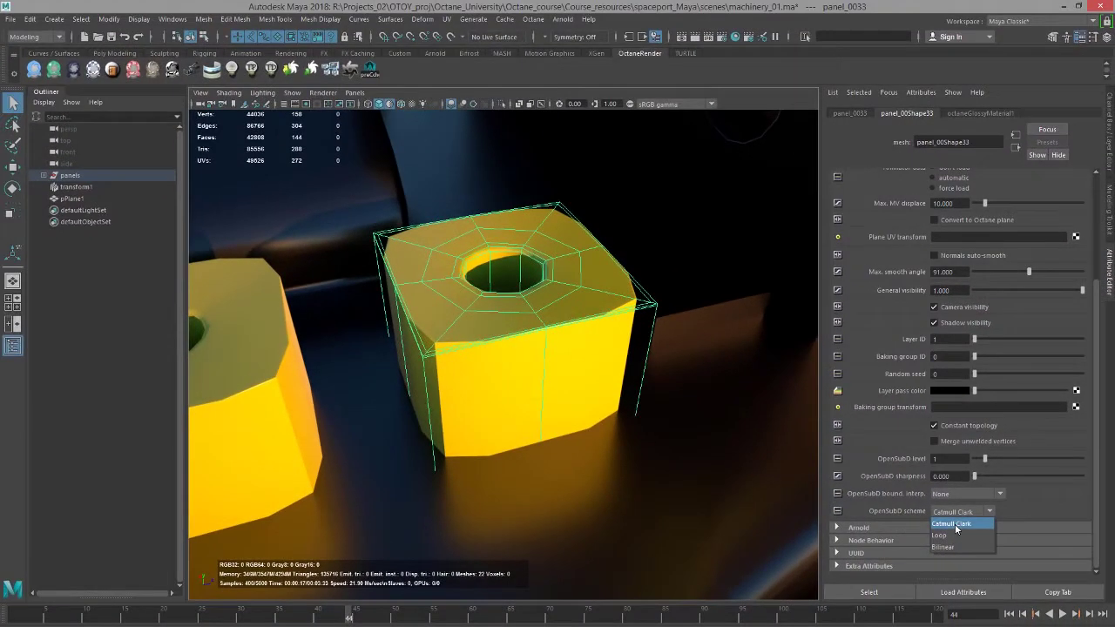
left_click(495, 316)
scroll(621, 340, "down", 10)
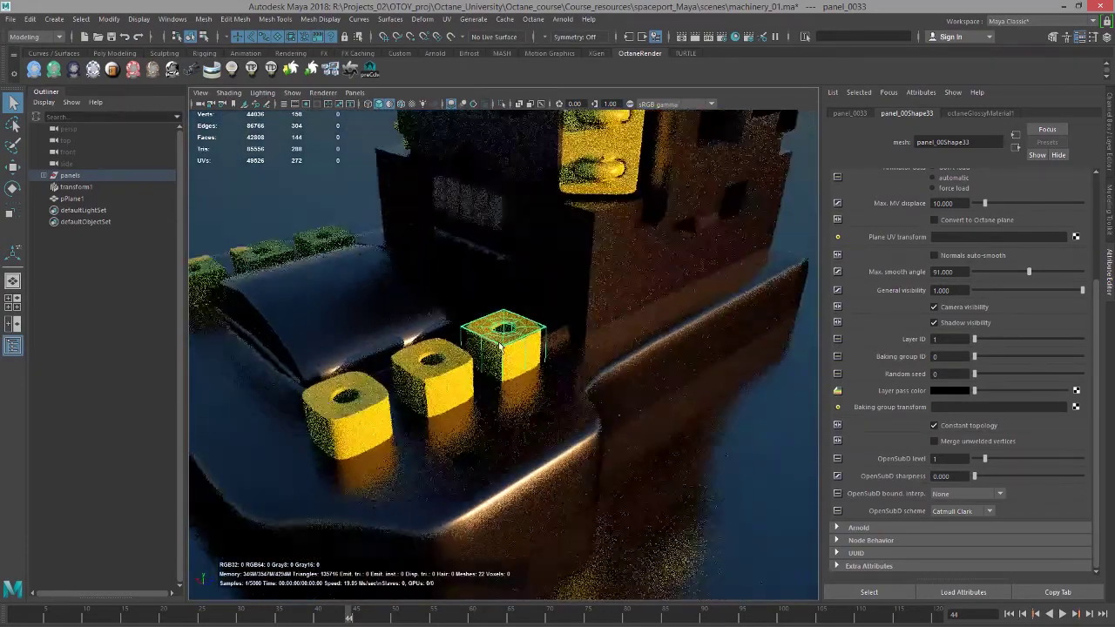